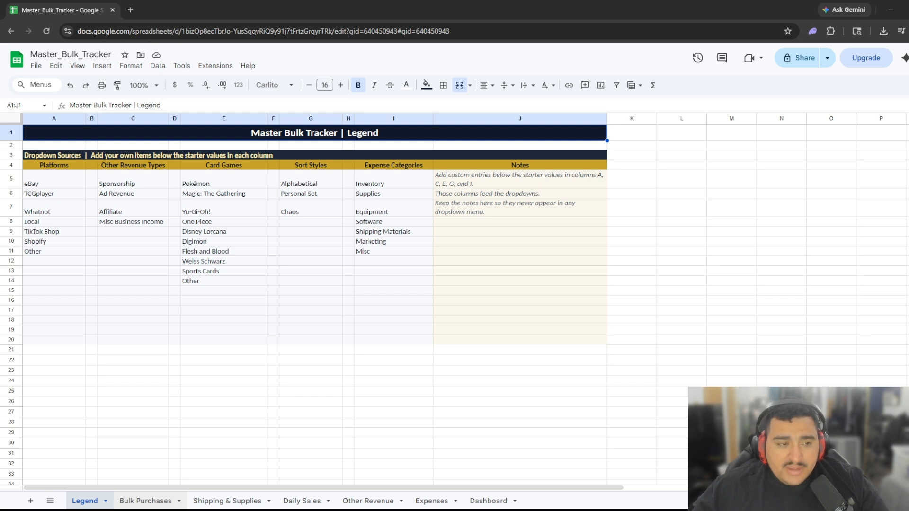
# Go from the Legend sheet to the Bulk Purchases sheet tab.
pyautogui.click(145, 500)
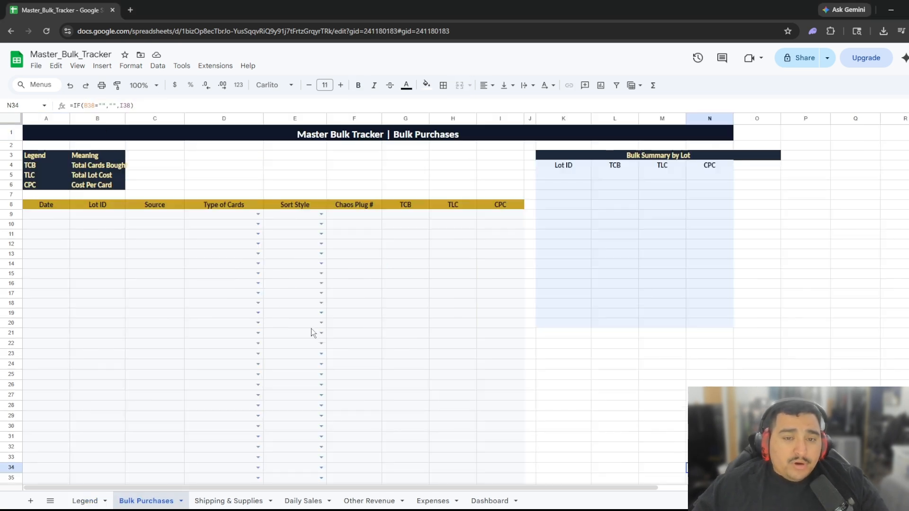
# In row 9, enter date 04/16/2026, lot ID 1 and source local.
pyautogui.click(42, 215)
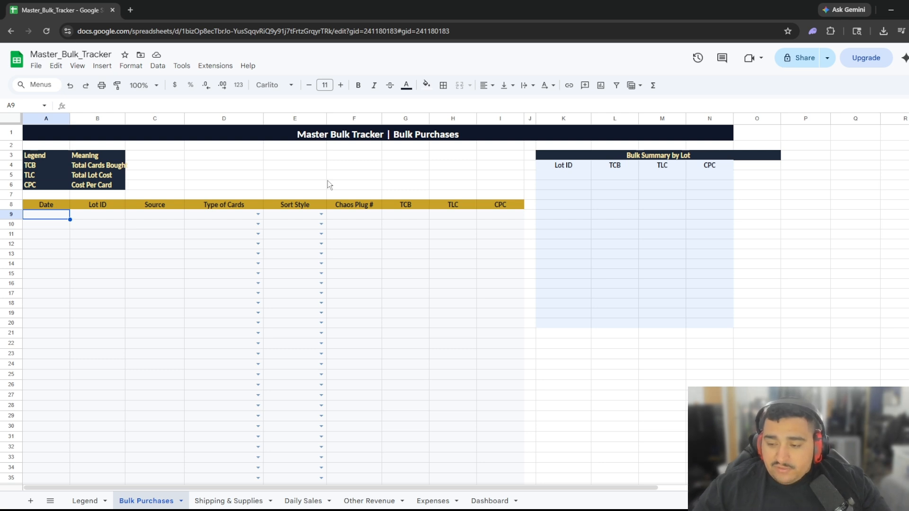
pyautogui.write('04')
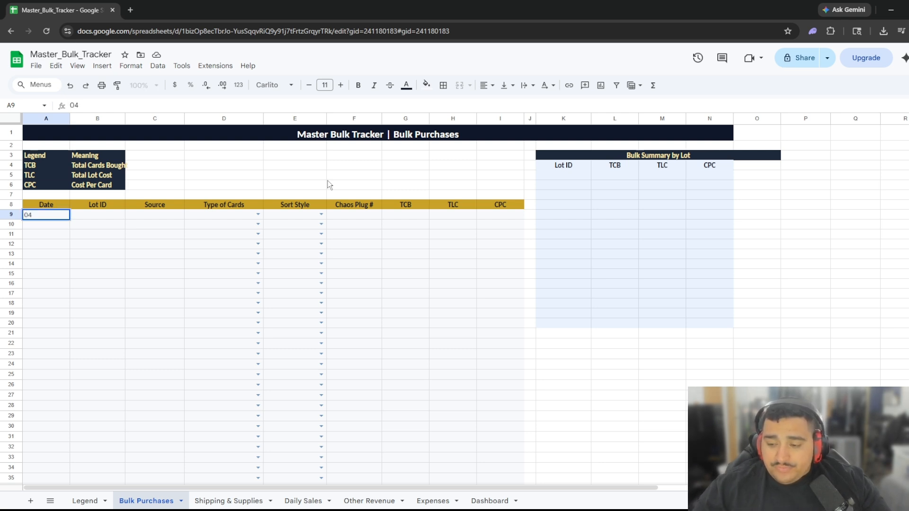
pyautogui.write('/16/2026')
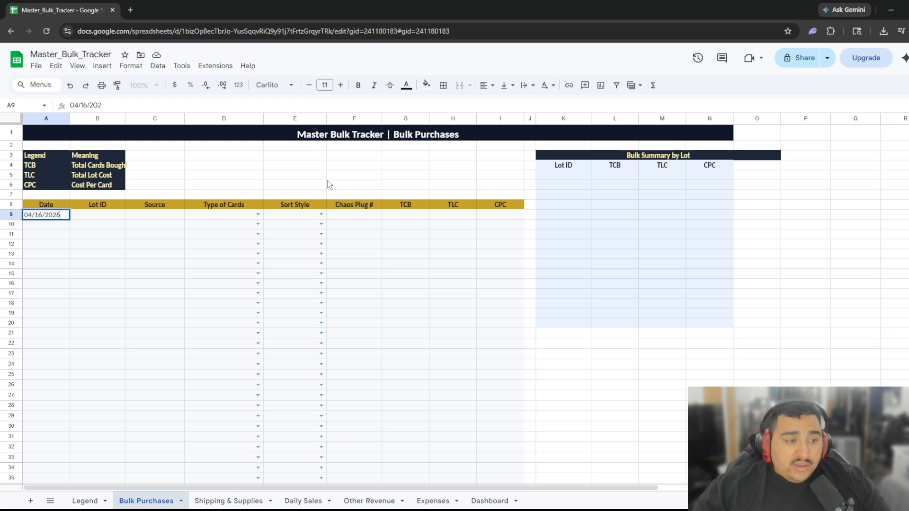
pyautogui.press('Tab')
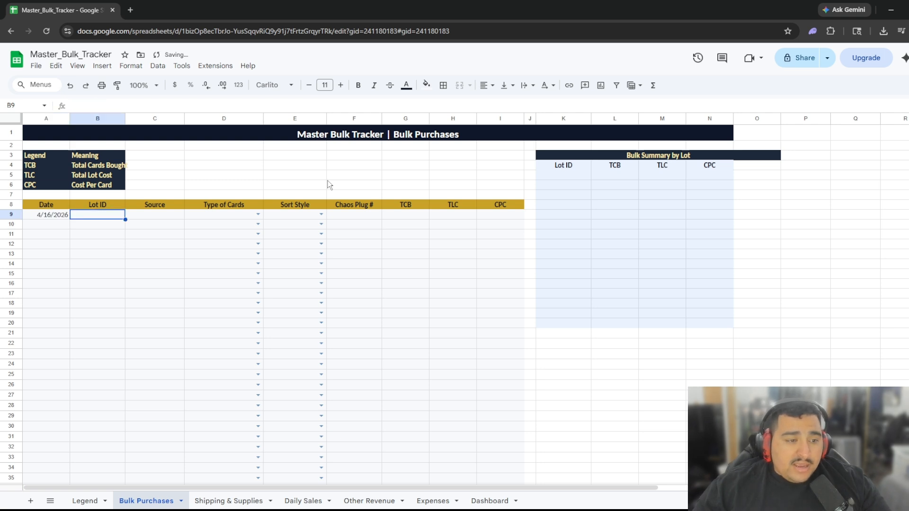
pyautogui.write('1')
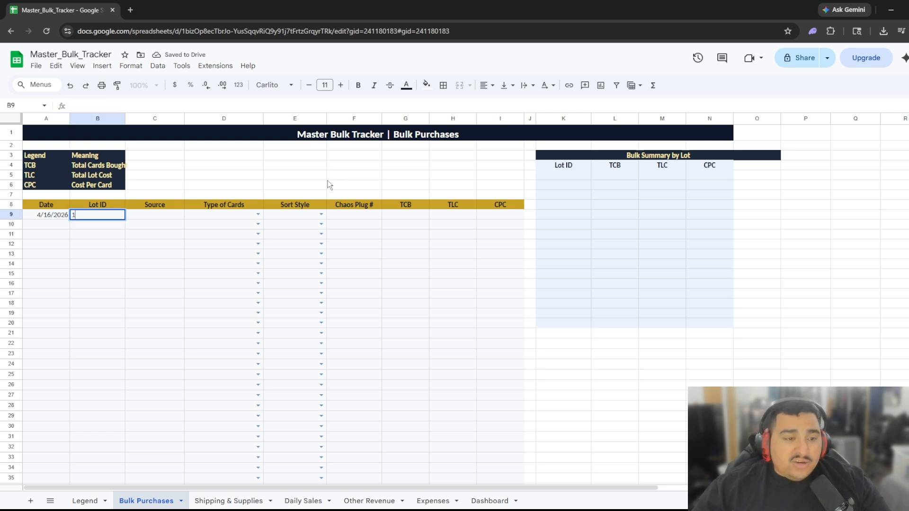
pyautogui.press('Tab')
pyautogui.write('local')
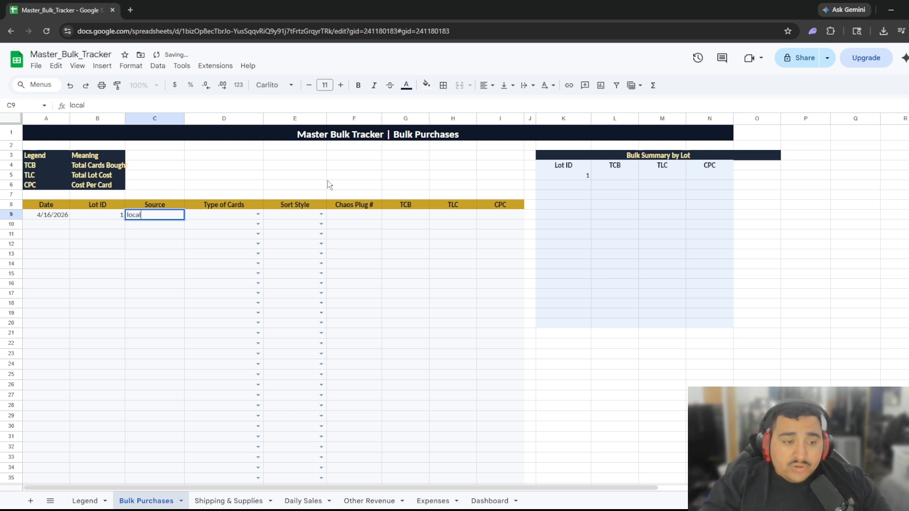
pyautogui.press('Tab')
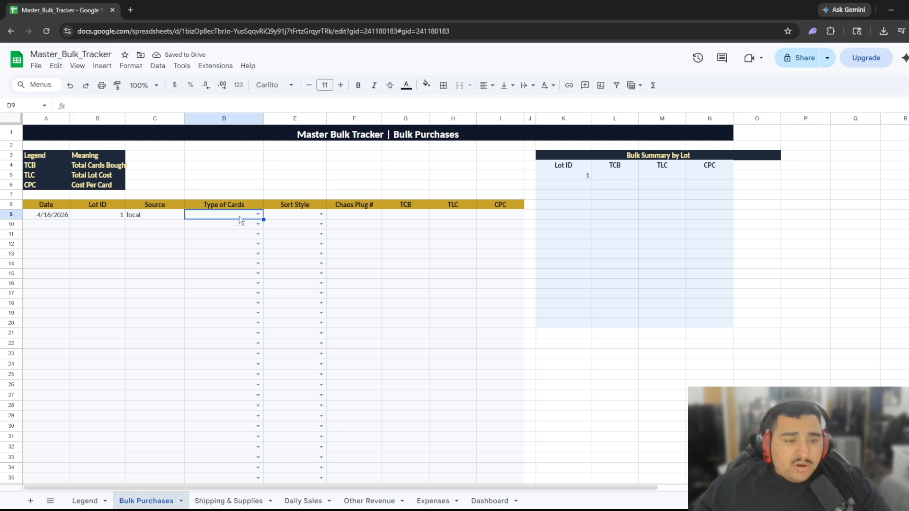
# Set the card type to Pokémon and sort style to Chaos, leaving Chaos Plug # blank.
pyautogui.click(258, 215)
pyautogui.click(211, 227)
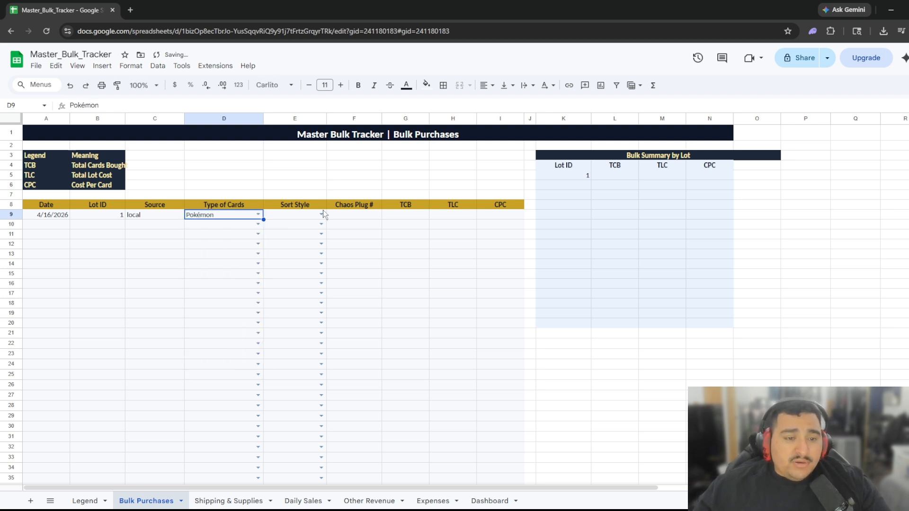
pyautogui.click(321, 214)
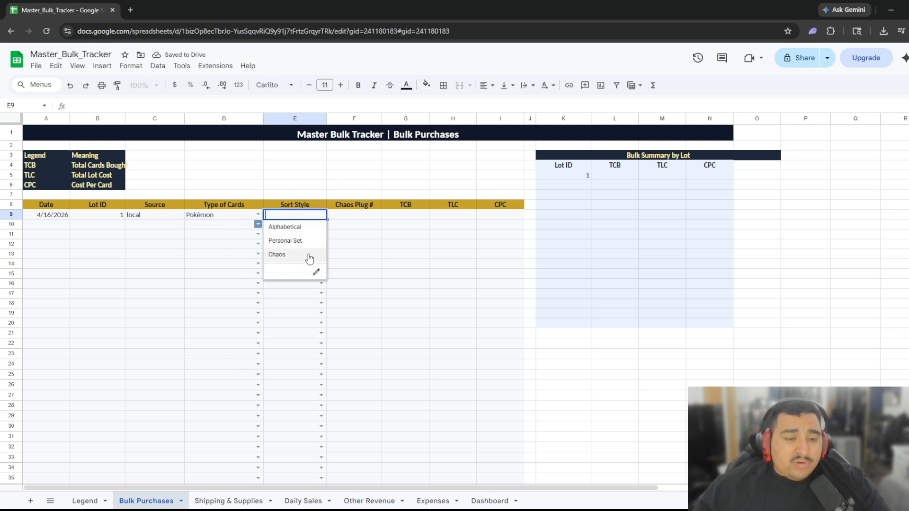
pyautogui.click(283, 256)
pyautogui.click(359, 216)
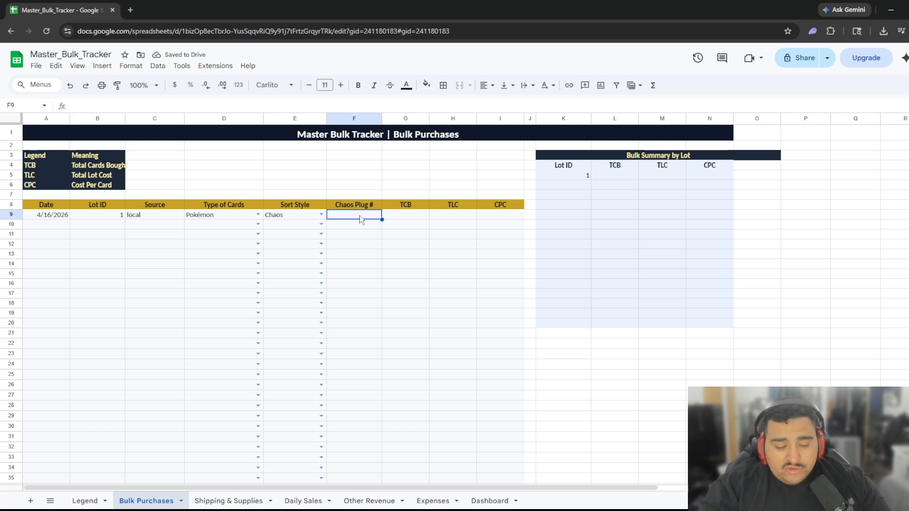
pyautogui.write('AA1-AA5')
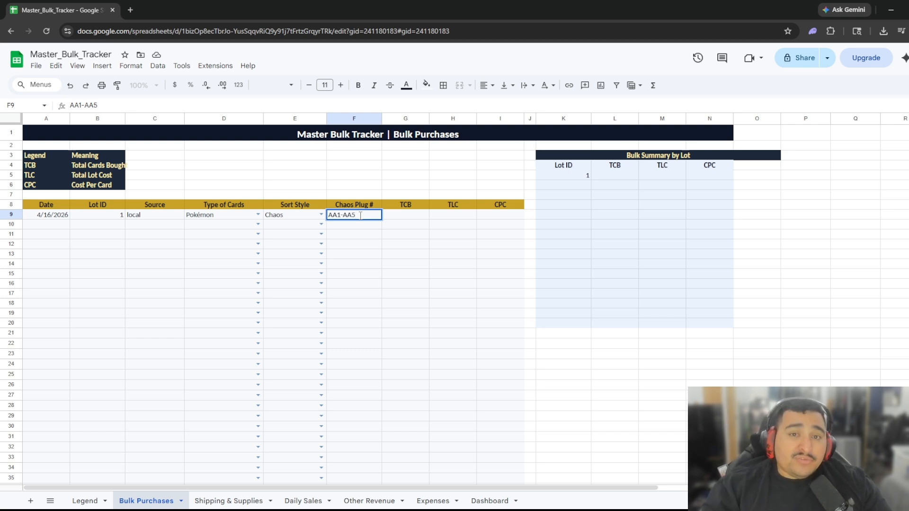
pyautogui.press('BackSpace')
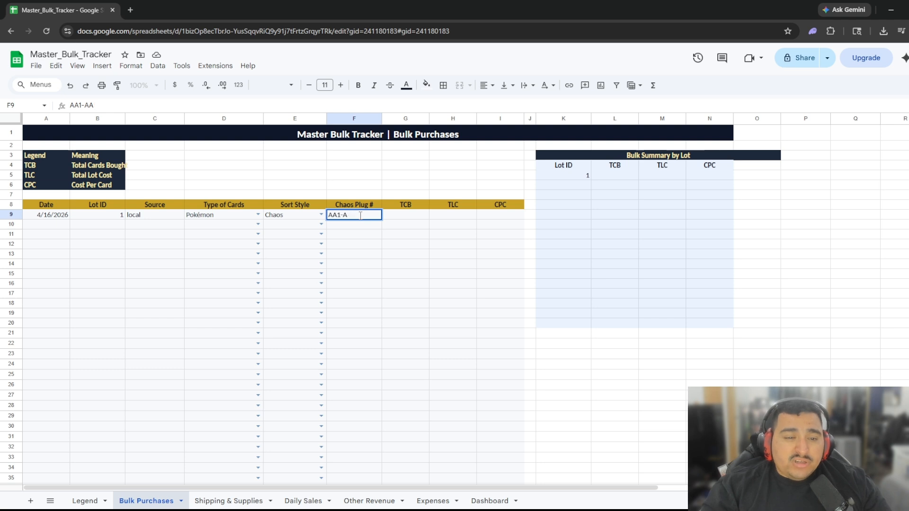
pyautogui.press('BackSpace')
pyautogui.press('BackSpace')
pyautogui.press('BackSpace')
pyautogui.press('BackSpace')
pyautogui.press('BackSpace')
pyautogui.press('BackSpace')
pyautogui.press('Tab')
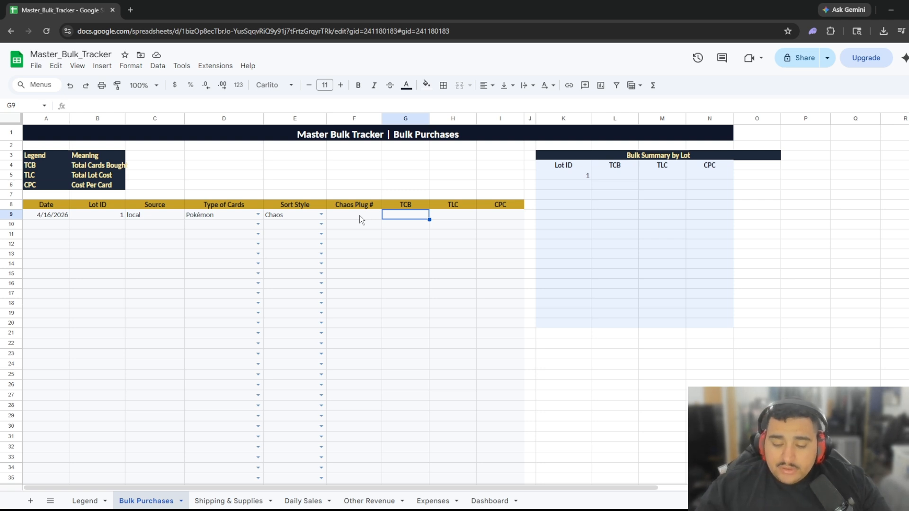
# Enter 10000 cards and a $300 total cost for lot 1, giving $0.0300 per card.
pyautogui.write('1000')
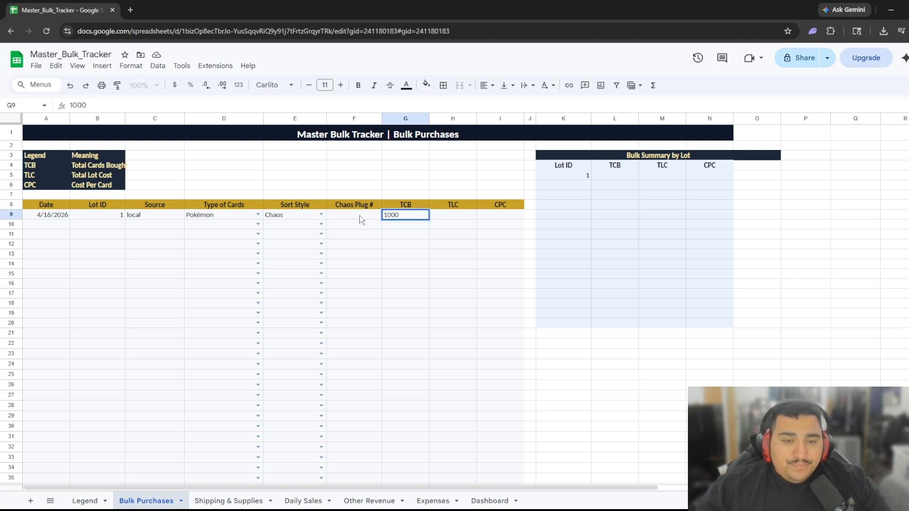
pyautogui.write('0')
pyautogui.press('Tab')
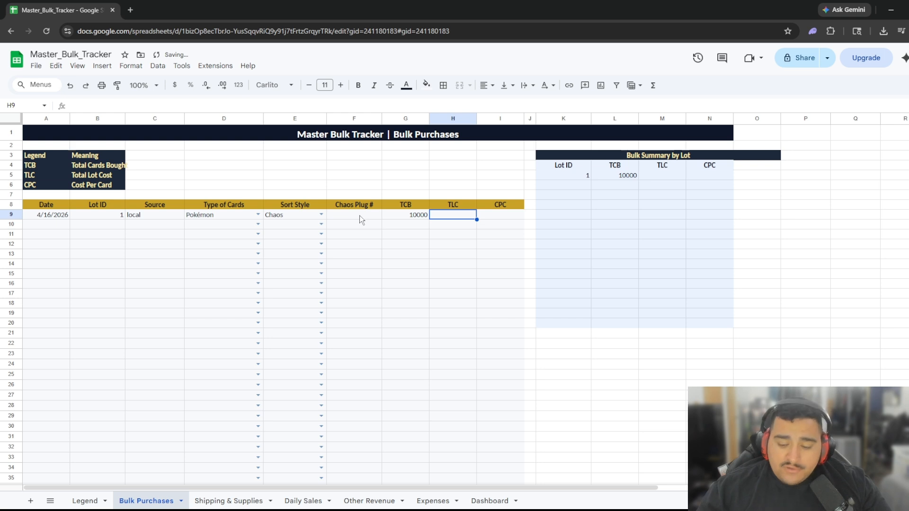
pyautogui.write('300')
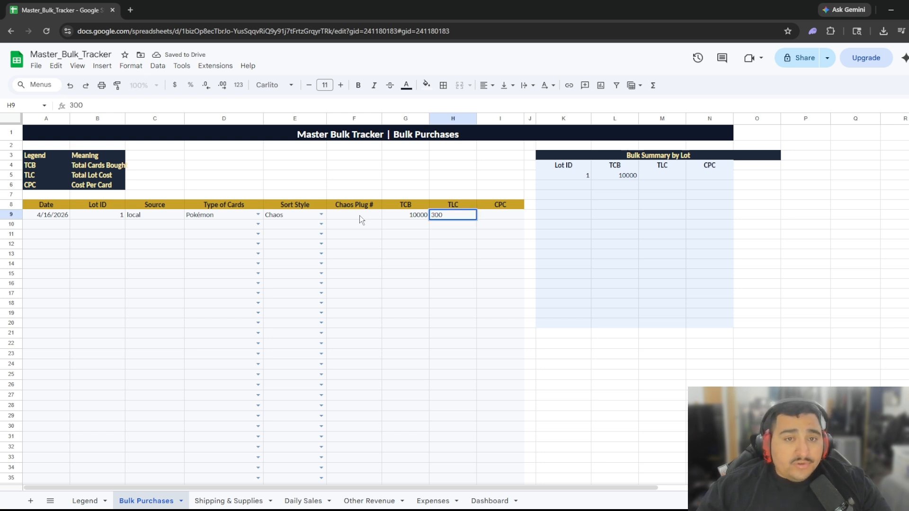
pyautogui.press('Tab')
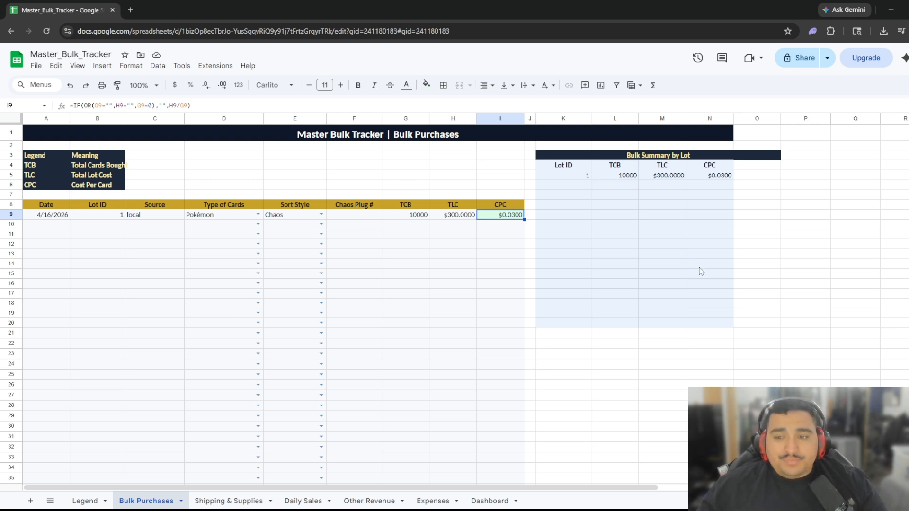
# Enter the date 2026-04-17 in both A10 and A11.
pyautogui.click(49, 224)
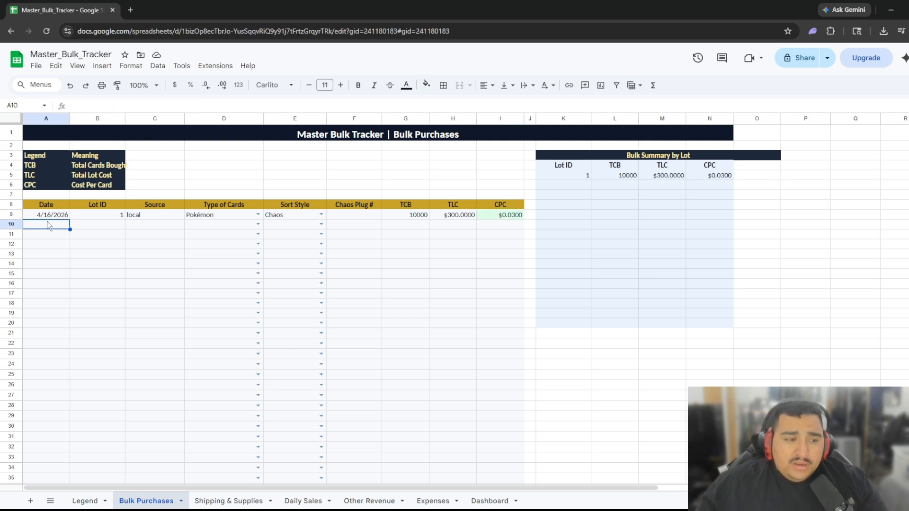
pyautogui.write('4/16')
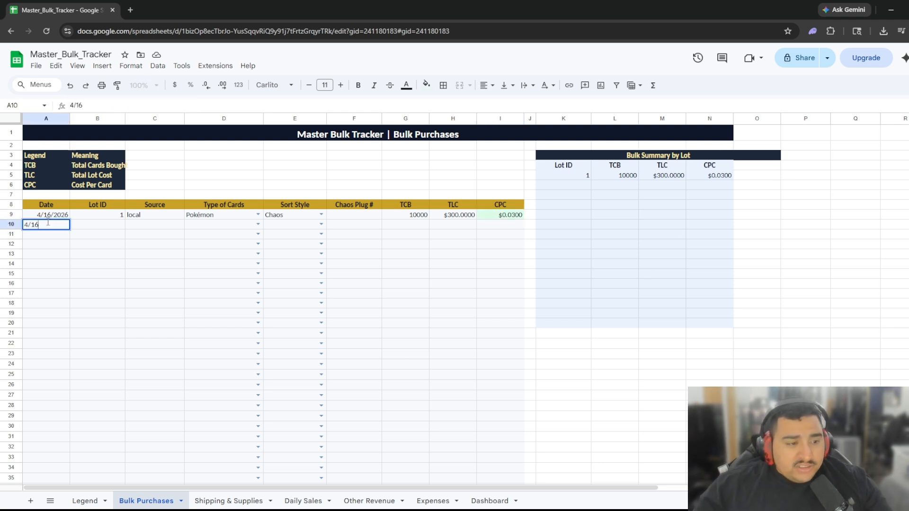
pyautogui.press('BackSpace')
pyautogui.write('7/')
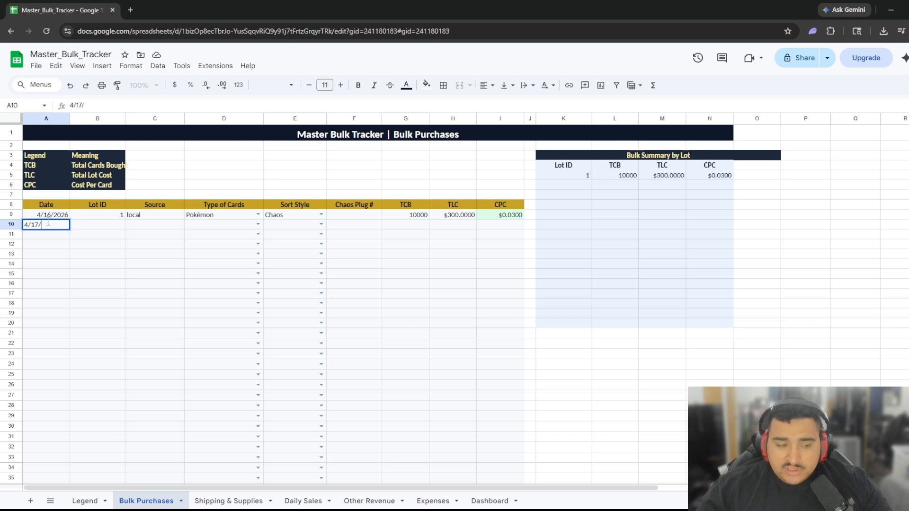
pyautogui.write('2026')
pyautogui.press('Tab')
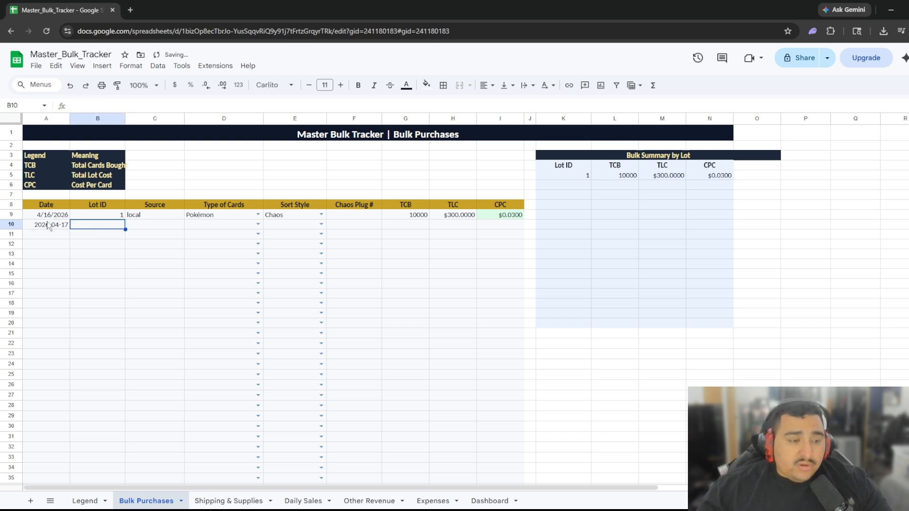
pyautogui.click(44, 235)
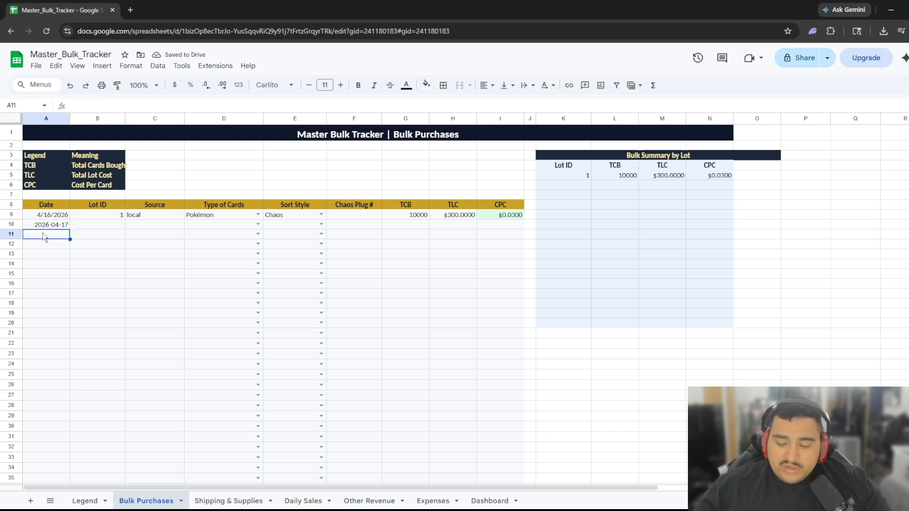
pyautogui.write('2026-1')
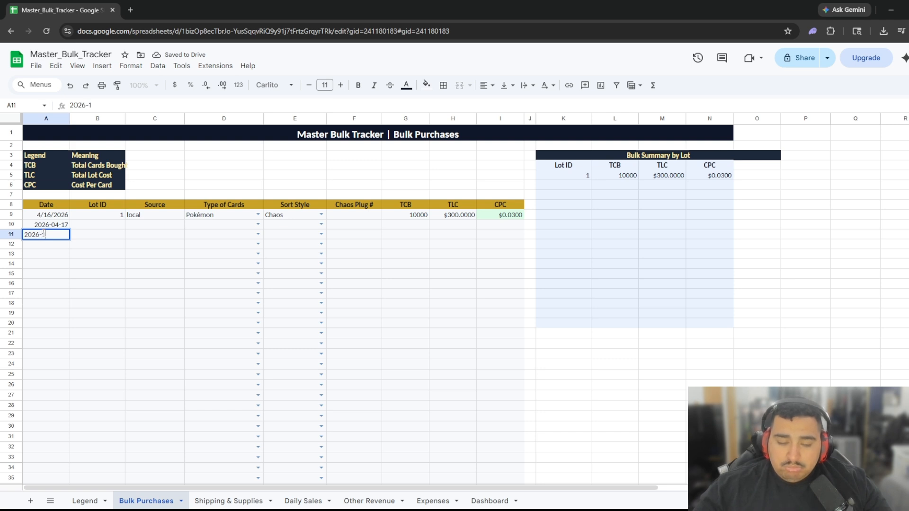
pyautogui.press('BackSpace')
pyautogui.write('04')
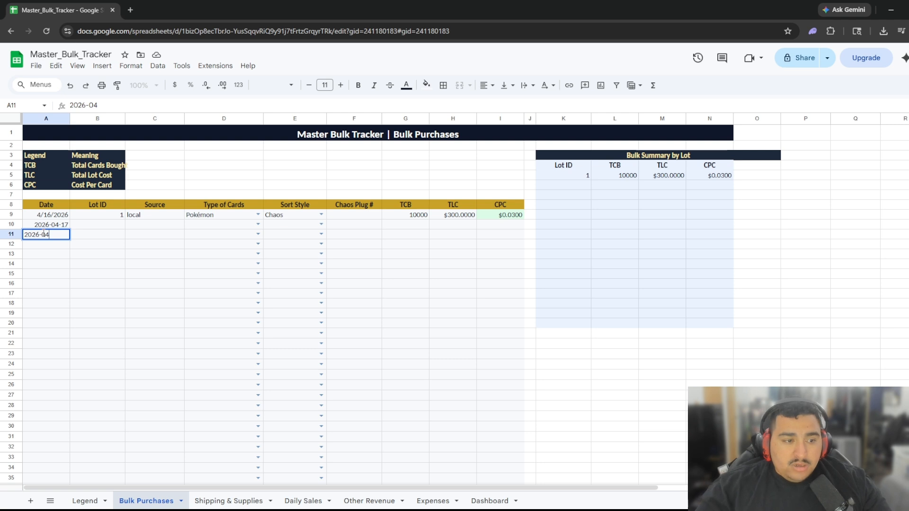
pyautogui.press('BackSpace')
pyautogui.press('BackSpace')
pyautogui.press('BackSpace')
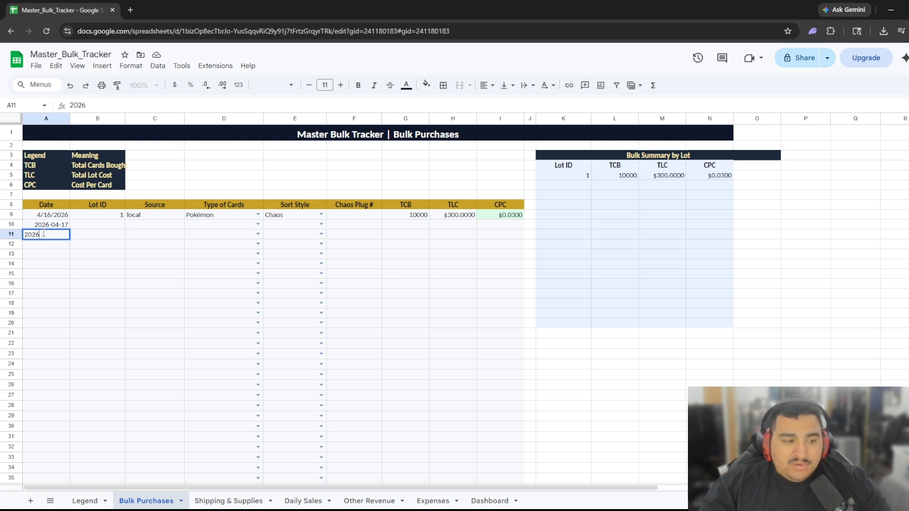
pyautogui.write('/')
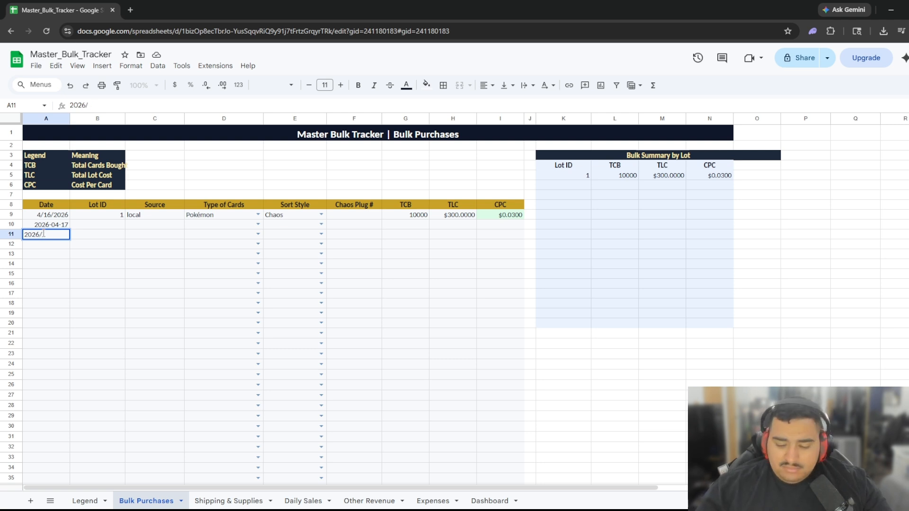
pyautogui.write('0')
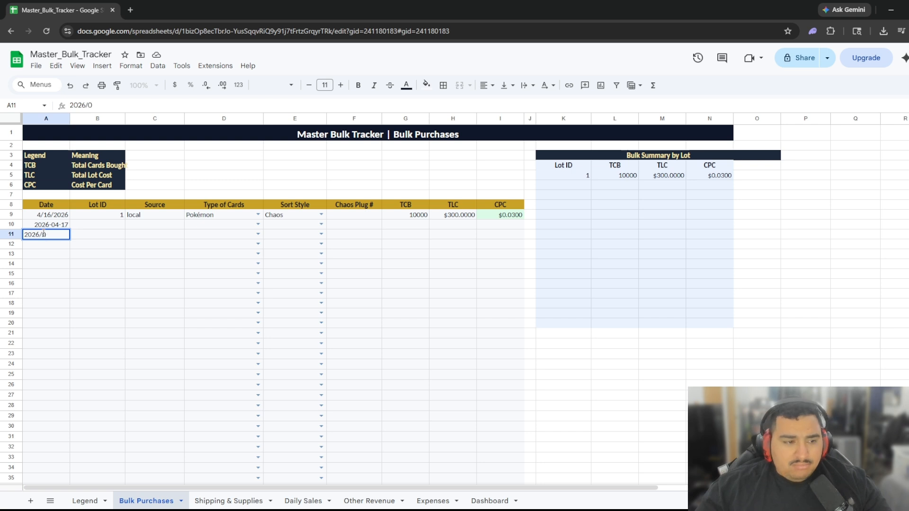
pyautogui.write('4/17')
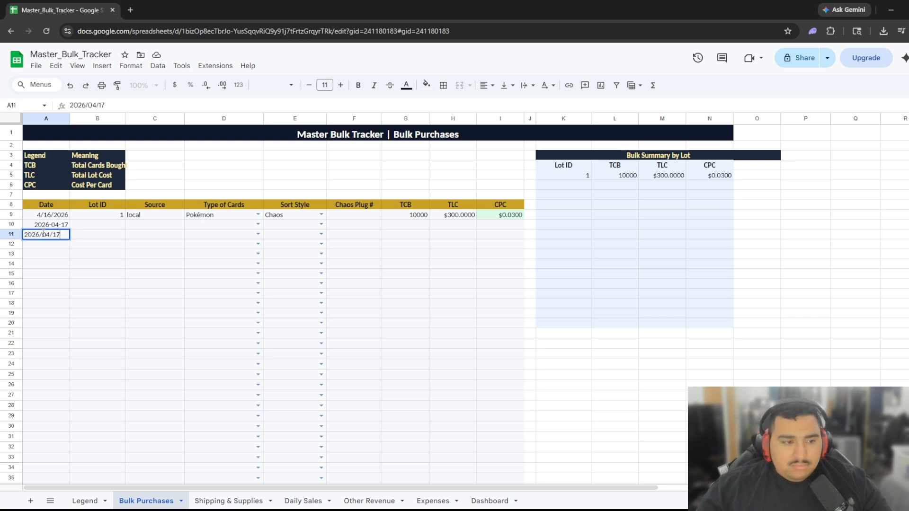
pyautogui.press('Return')
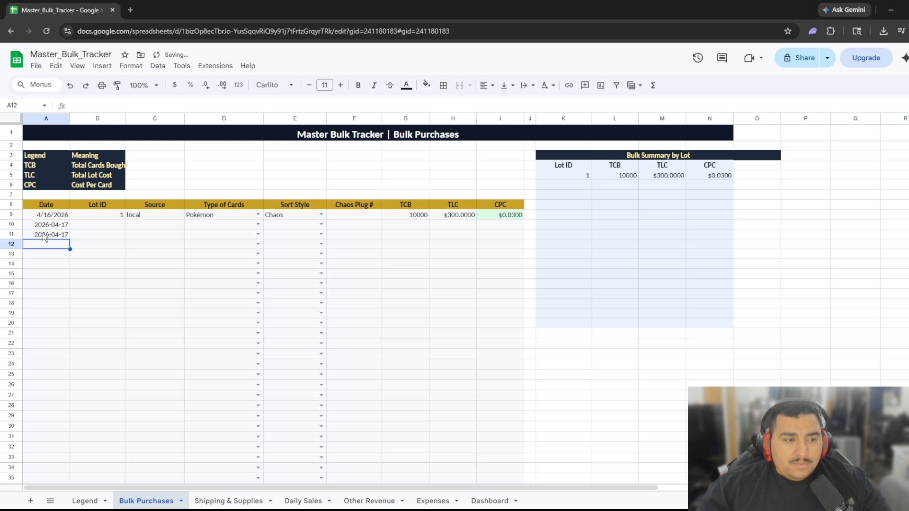
pyautogui.press('Up')
pyautogui.press('Up')
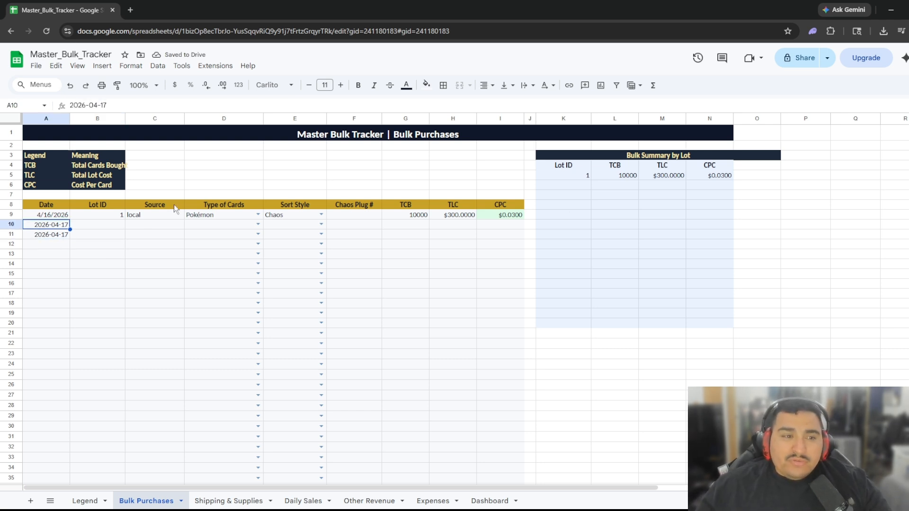
# Fill row 10 with lot ID 2, source local, Pokémon cards and Chaos sort style.
pyautogui.click(104, 224)
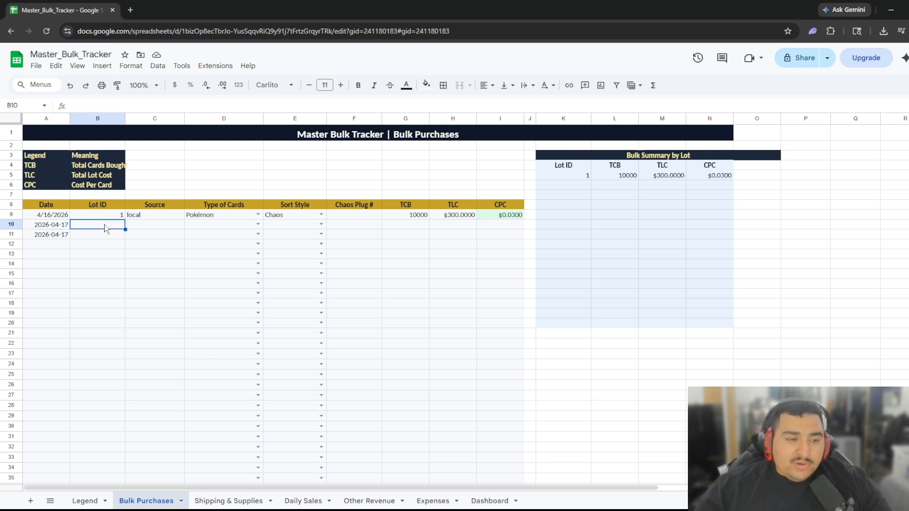
pyautogui.write('1')
pyautogui.press('Tab')
pyautogui.click(104, 225)
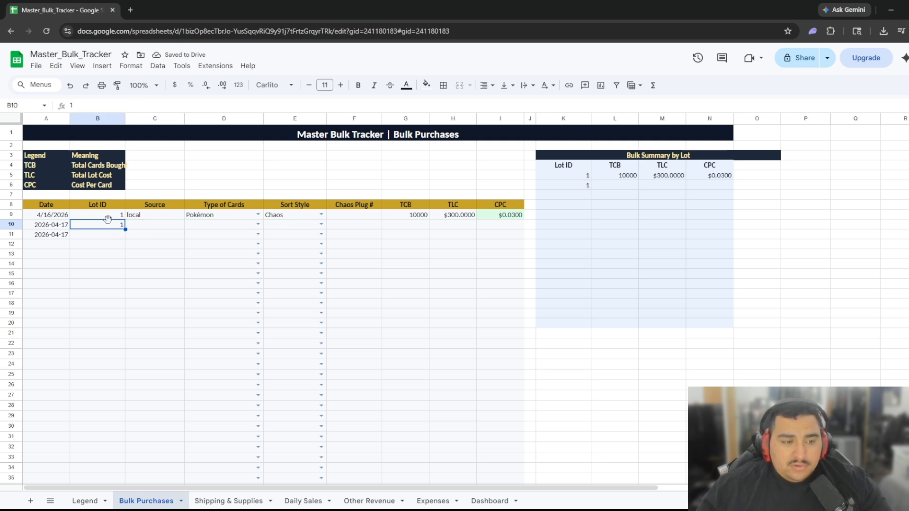
pyautogui.write('2')
pyautogui.click(154, 226)
pyautogui.write('local')
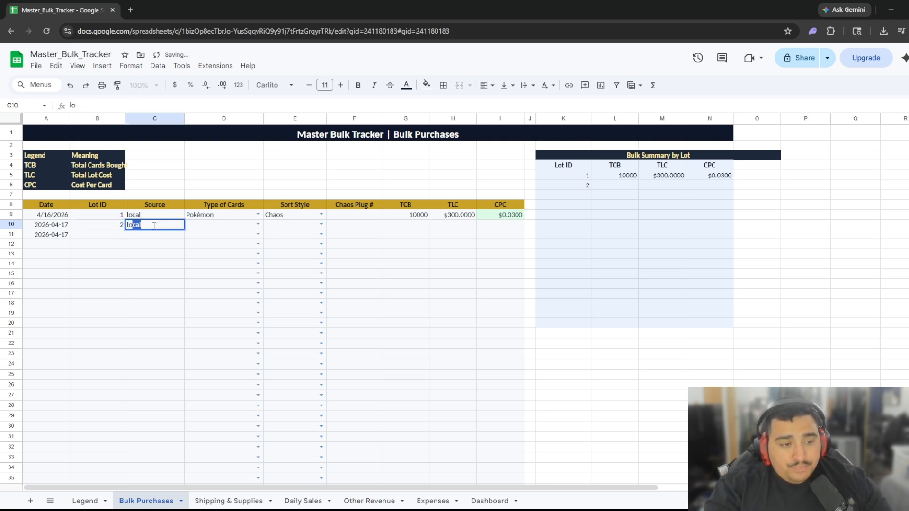
pyautogui.press('Tab')
pyautogui.write('p')
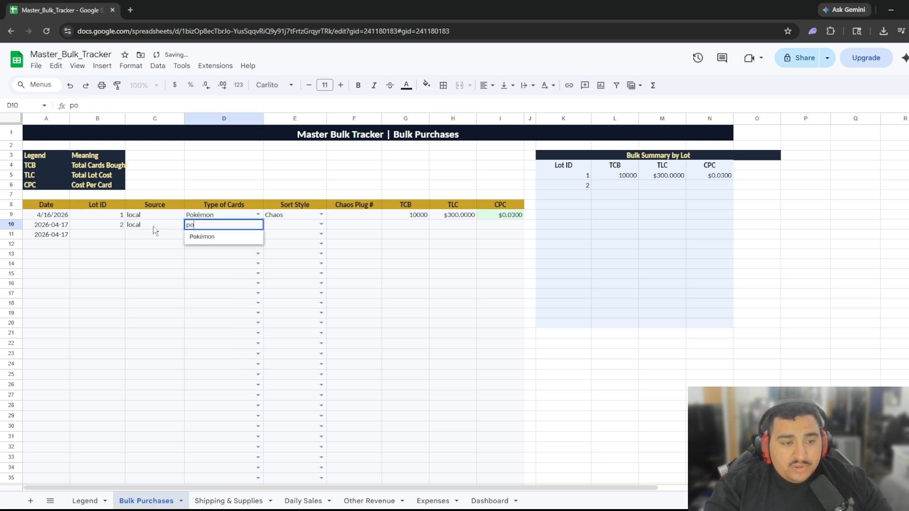
pyautogui.press('Tab')
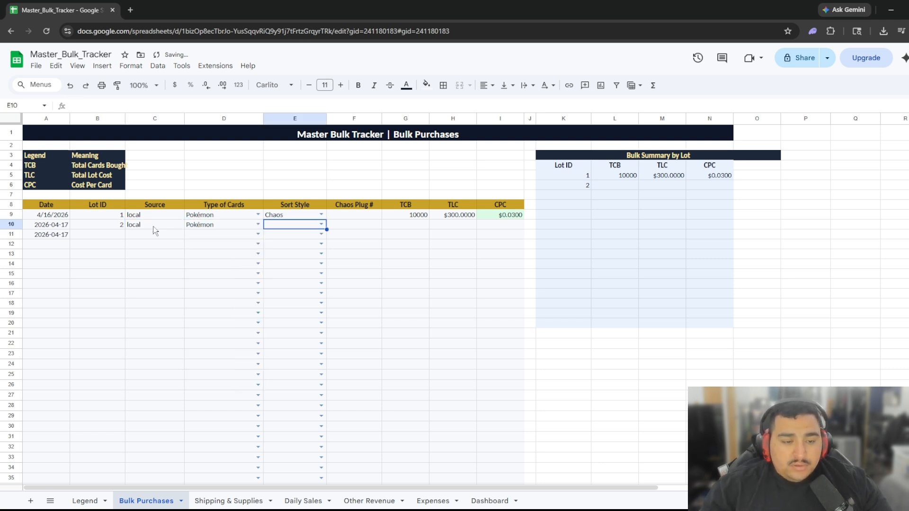
pyautogui.write('ch')
pyautogui.press('Tab')
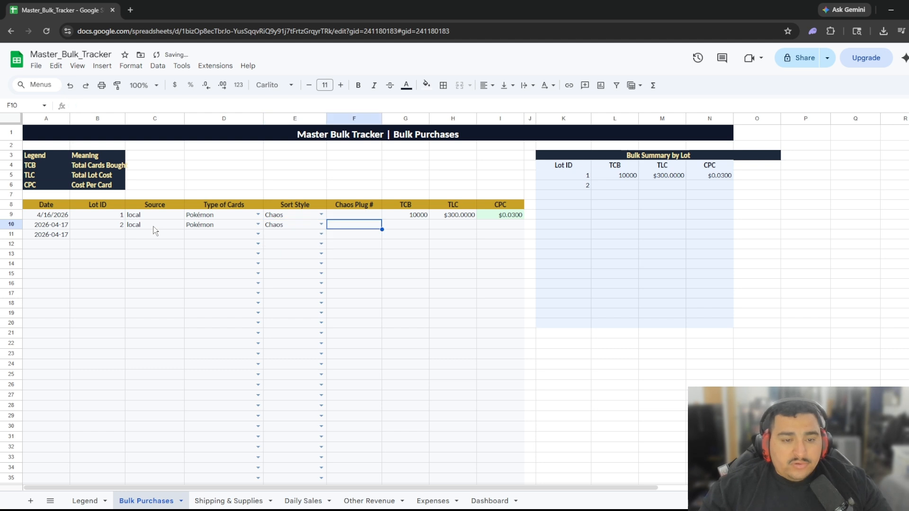
# Skip the plug number and give lot 2 9000 cards costing $450.
pyautogui.press('Tab')
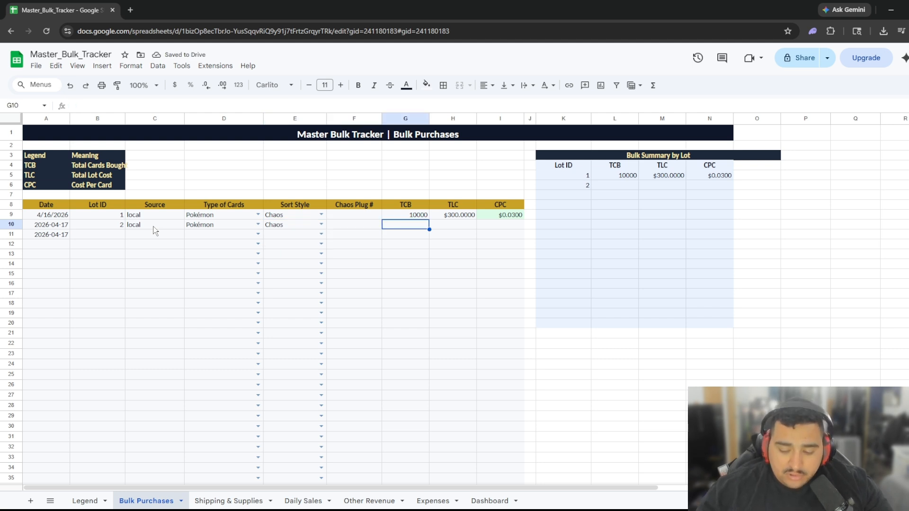
pyautogui.write('9000')
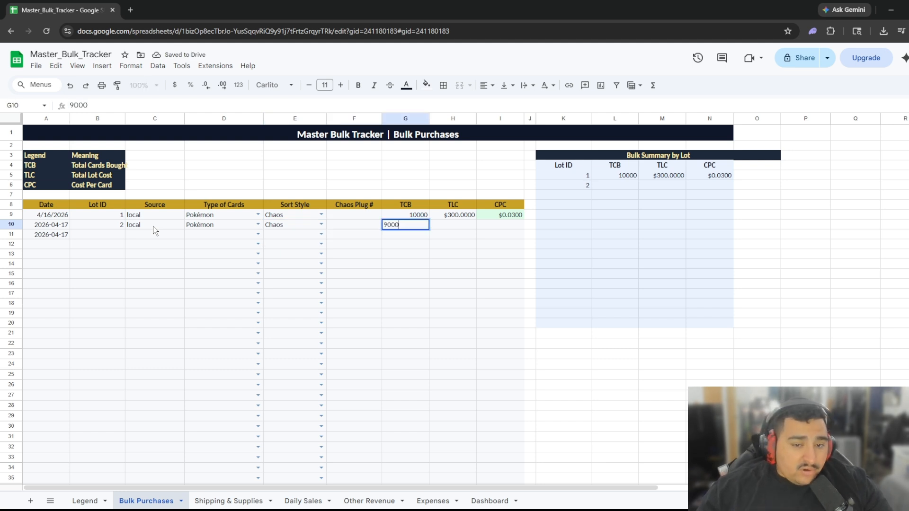
pyautogui.press('Tab')
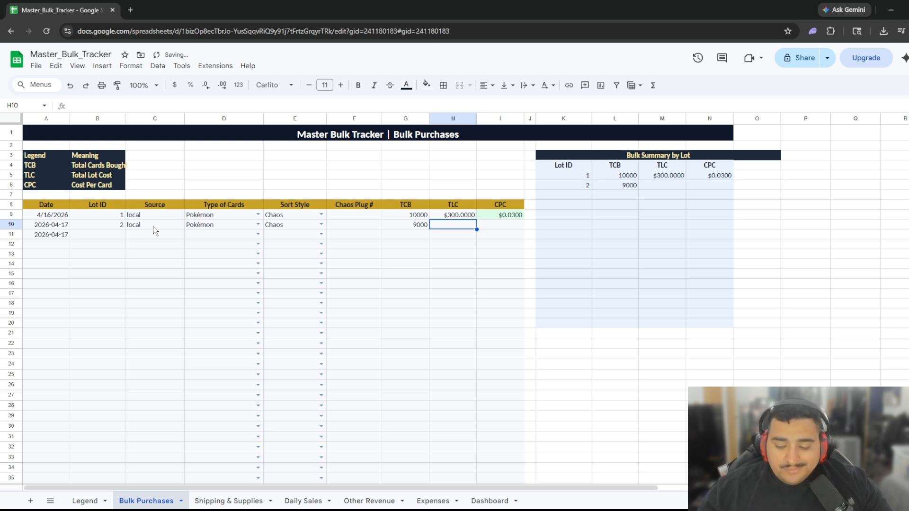
pyautogui.write('450')
pyautogui.press('Tab')
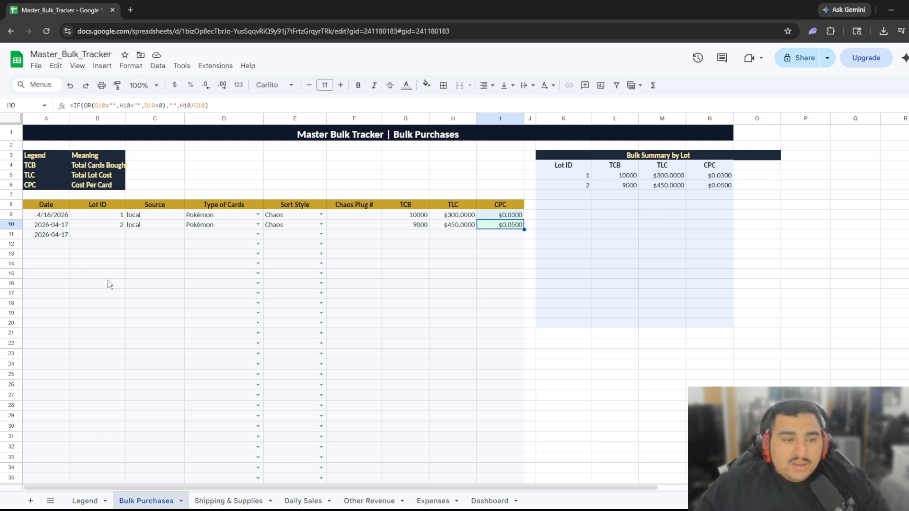
# Check the row 11 card type choices, then go to the Shipping & Supplies sheet.
pyautogui.click(258, 235)
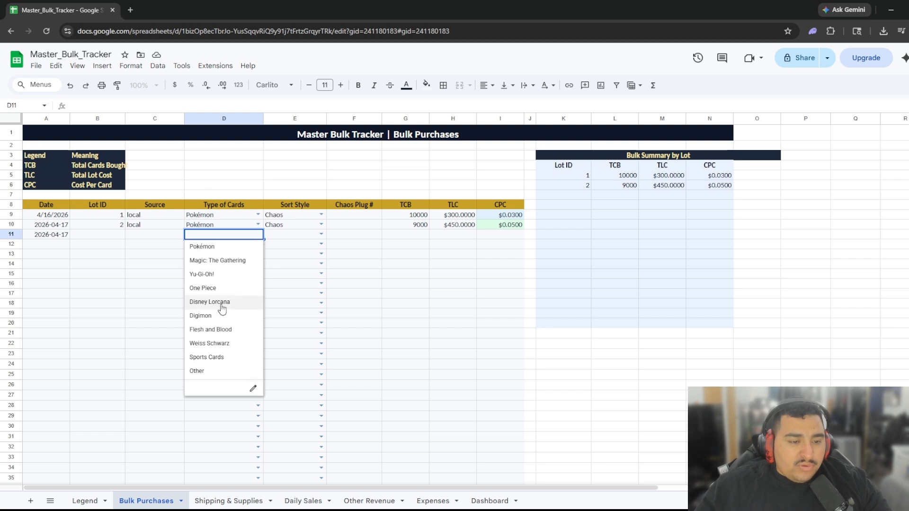
pyautogui.click(354, 244)
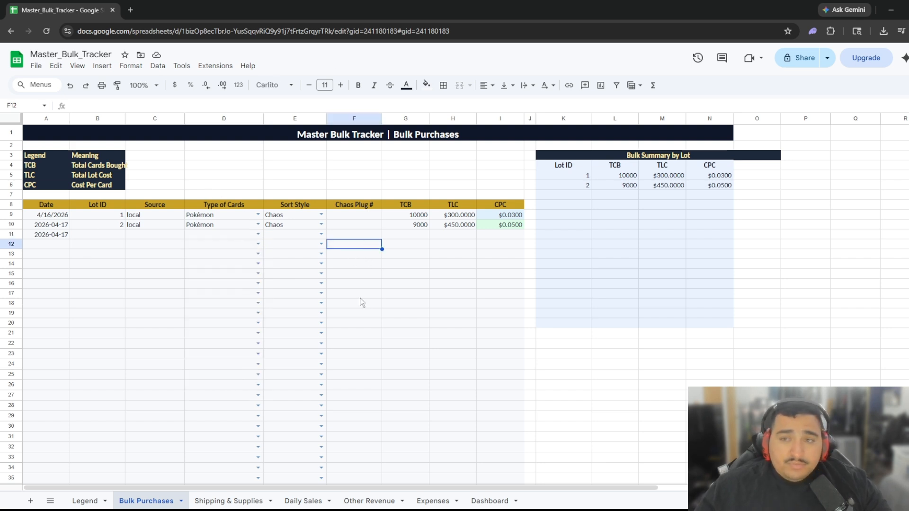
pyautogui.click(217, 504)
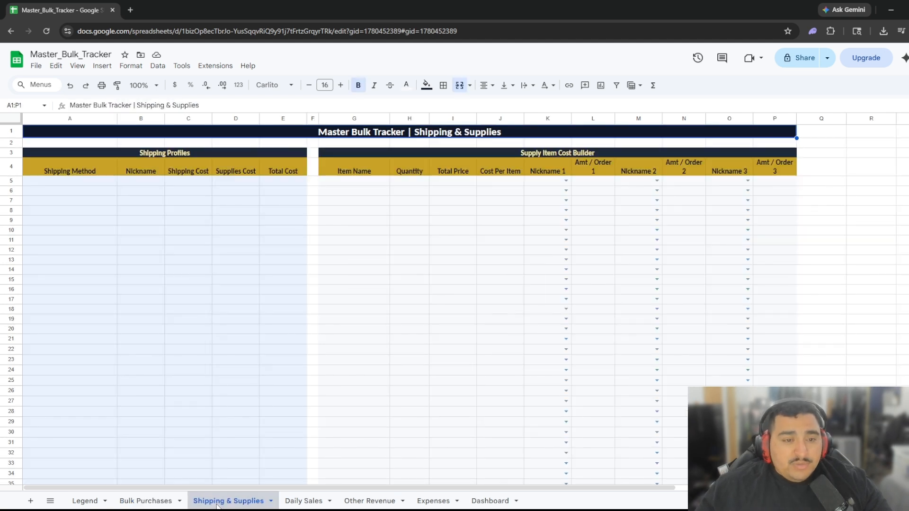
# Enter 'Standard white Envelope', nickname SWE and shipping cost 1.23 in row 5 of Shipping Profiles.
pyautogui.click(76, 182)
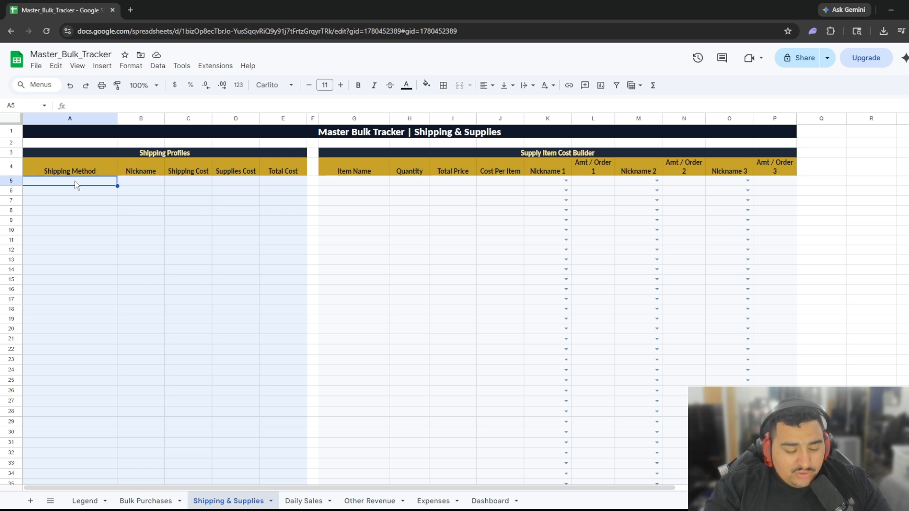
pyautogui.write('Standard ')
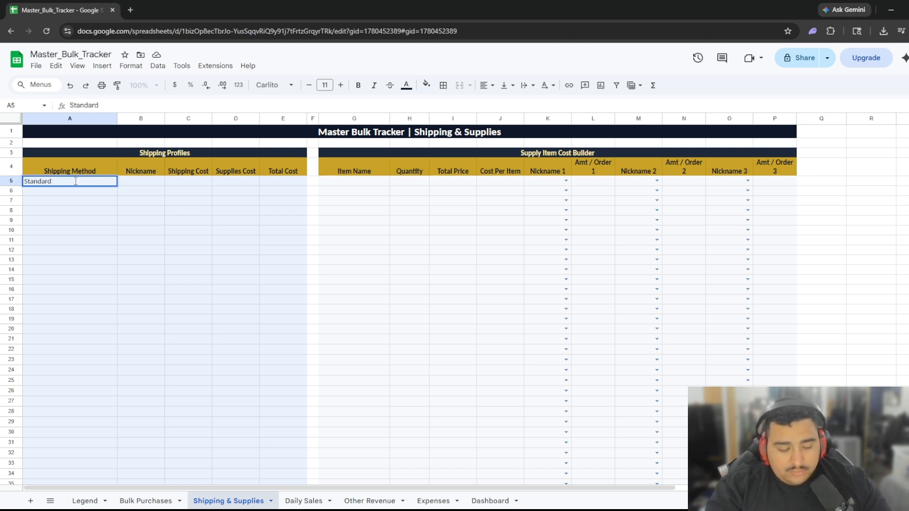
pyautogui.write('white E')
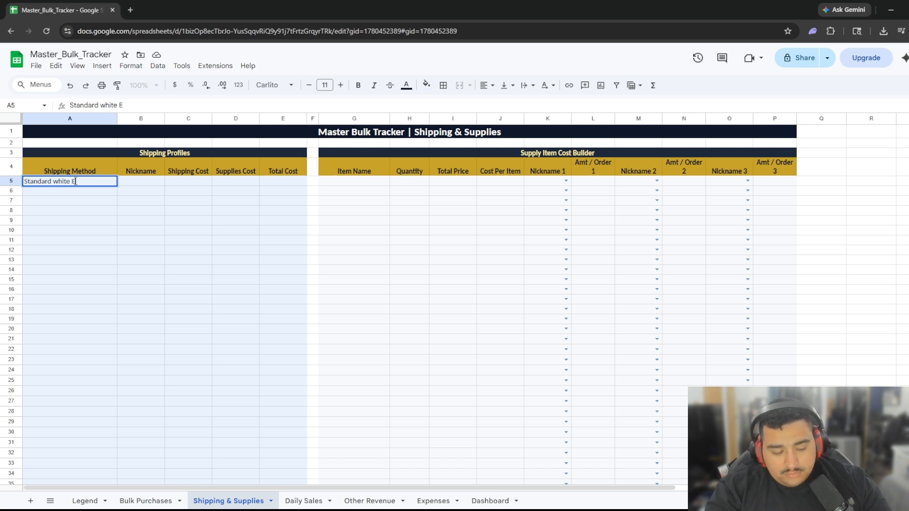
pyautogui.write('nvelope')
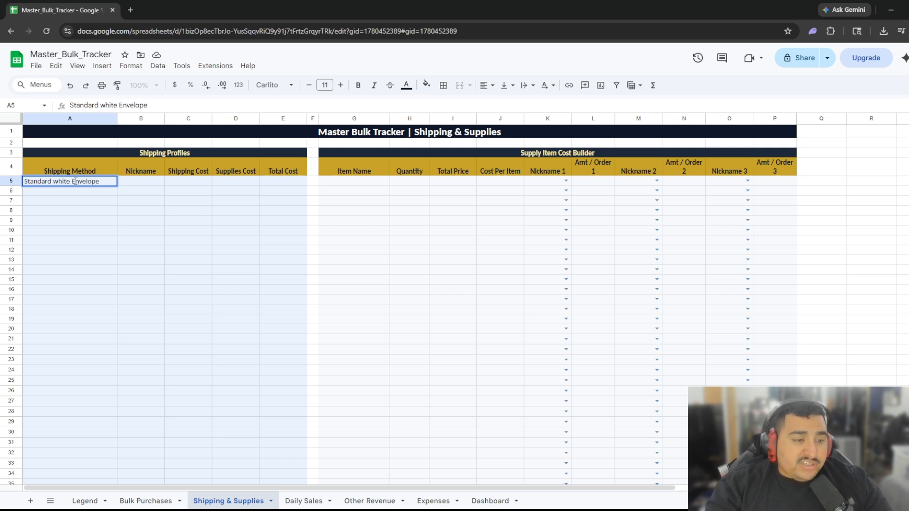
pyautogui.press('Tab')
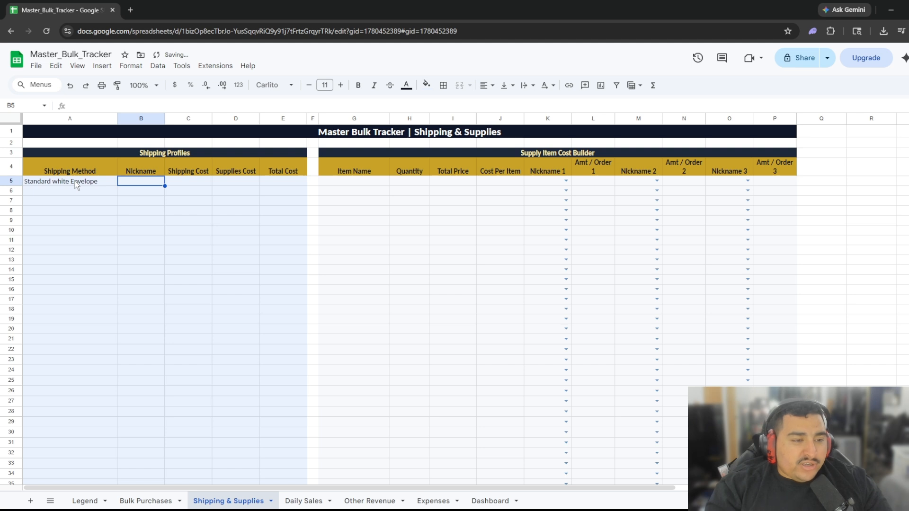
pyautogui.write('SWE')
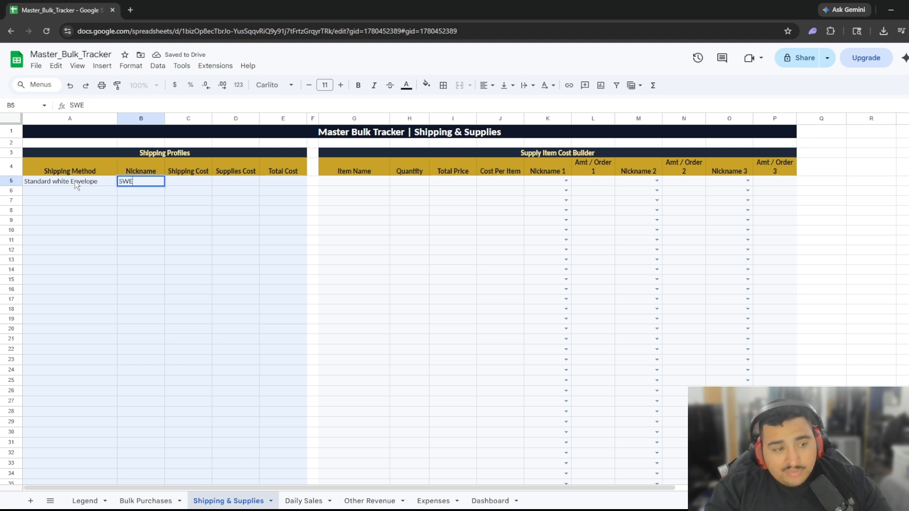
pyautogui.press('Tab')
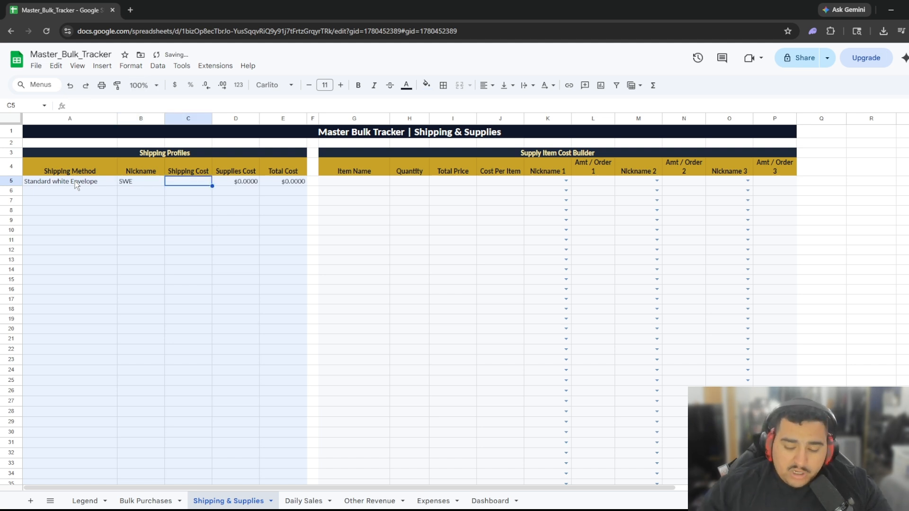
pyautogui.write('1.3')
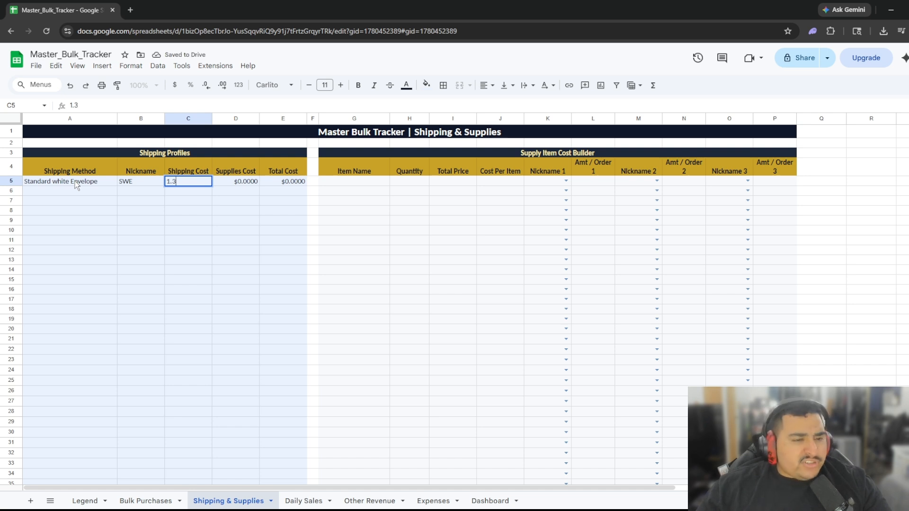
pyautogui.press('BackSpace')
pyautogui.write('23')
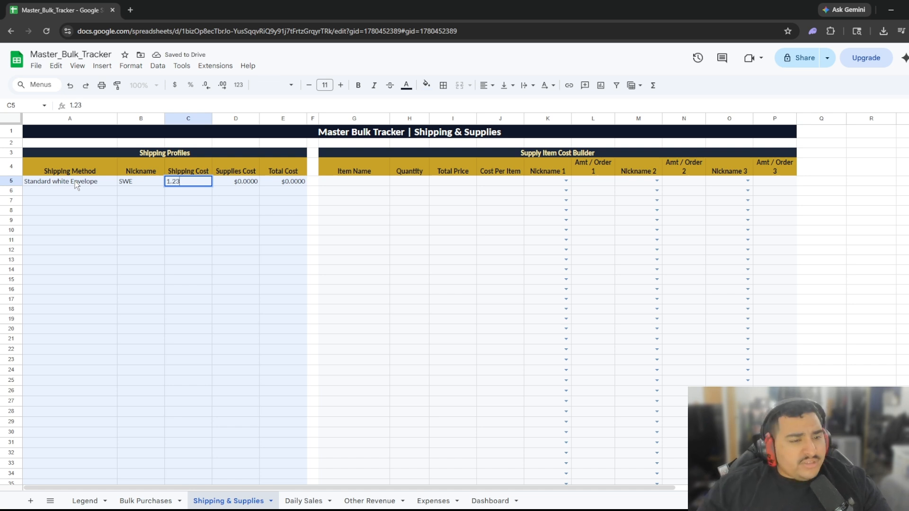
pyautogui.press('Tab')
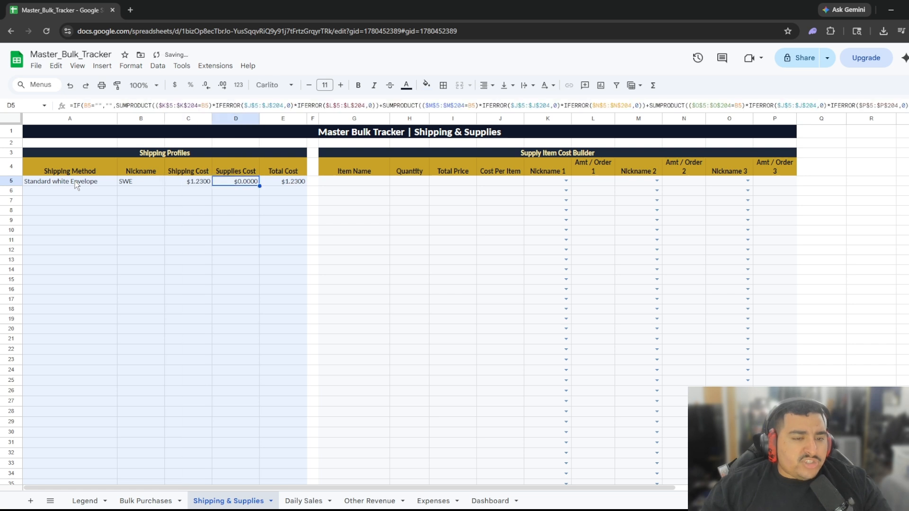
pyautogui.press('Tab')
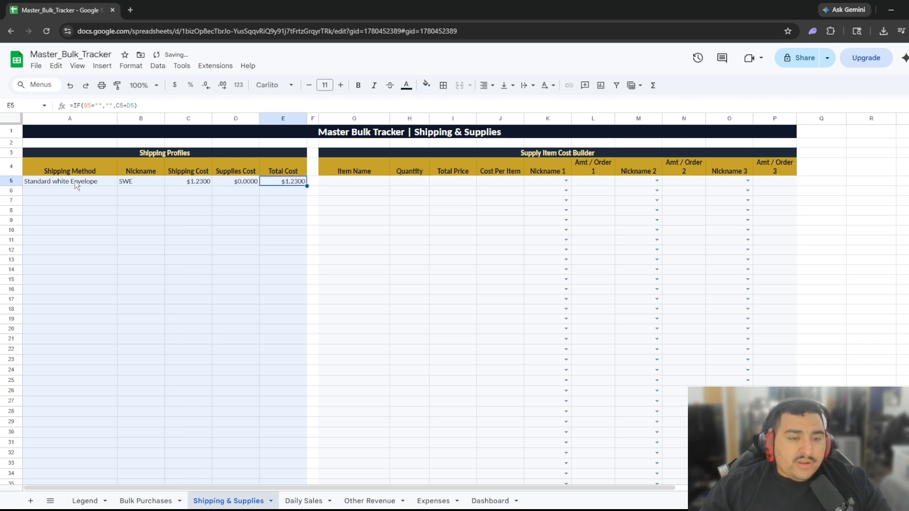
pyautogui.press('Tab')
pyautogui.press('Tab')
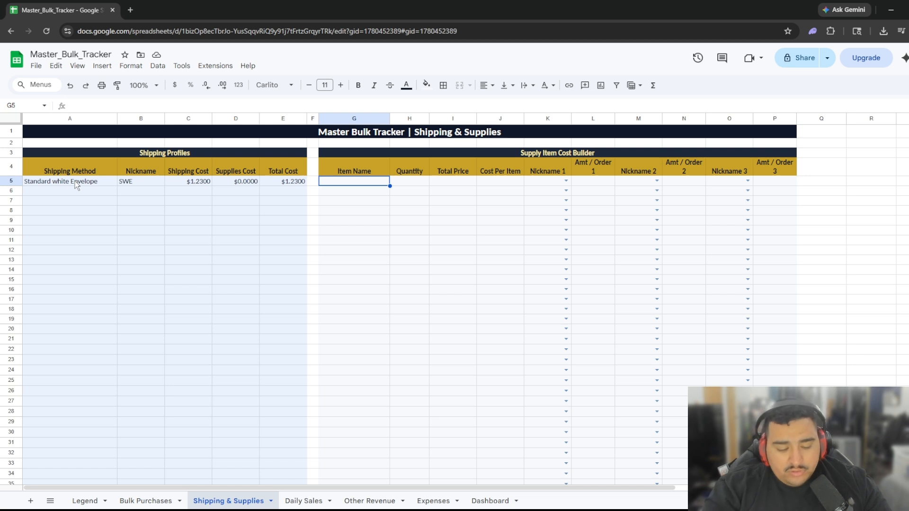
# Enter Bubble mailer with quantity 500 and total price $30 in the Supply Item Cost Builder.
pyautogui.write('Bu')
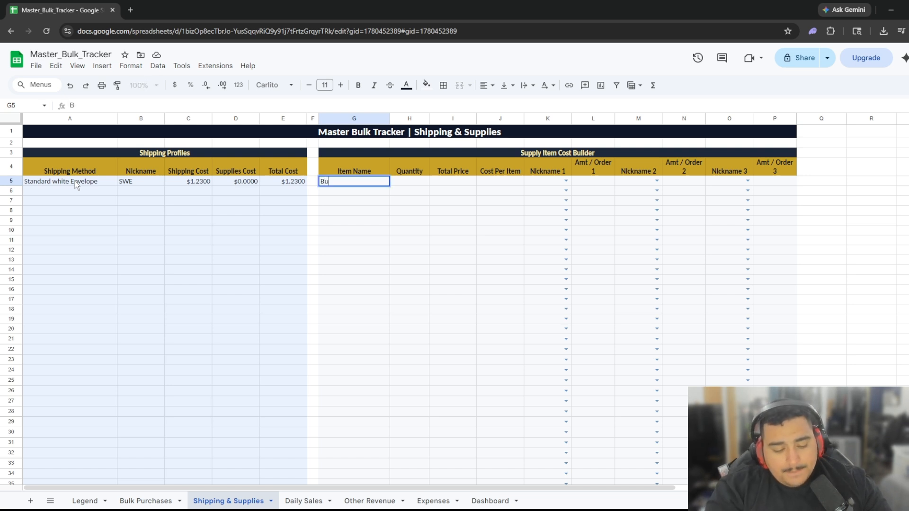
pyautogui.write('bble mailer')
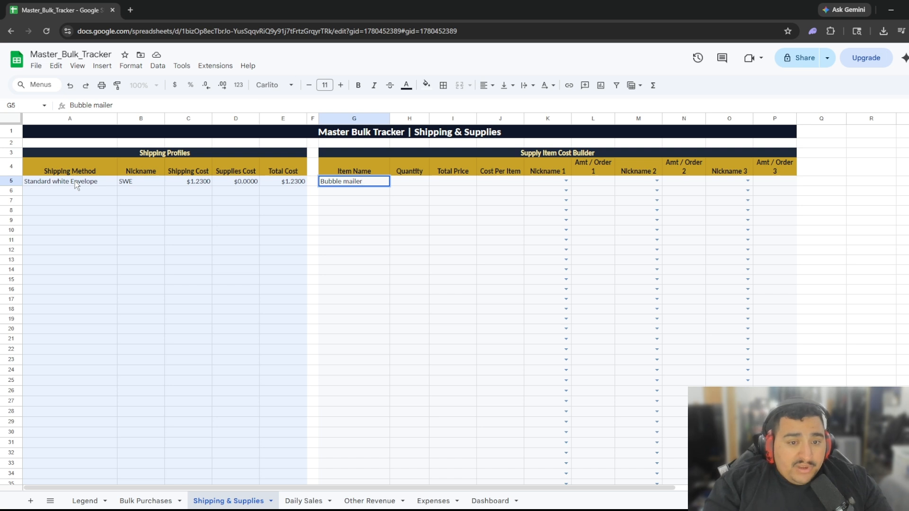
pyautogui.press('Tab')
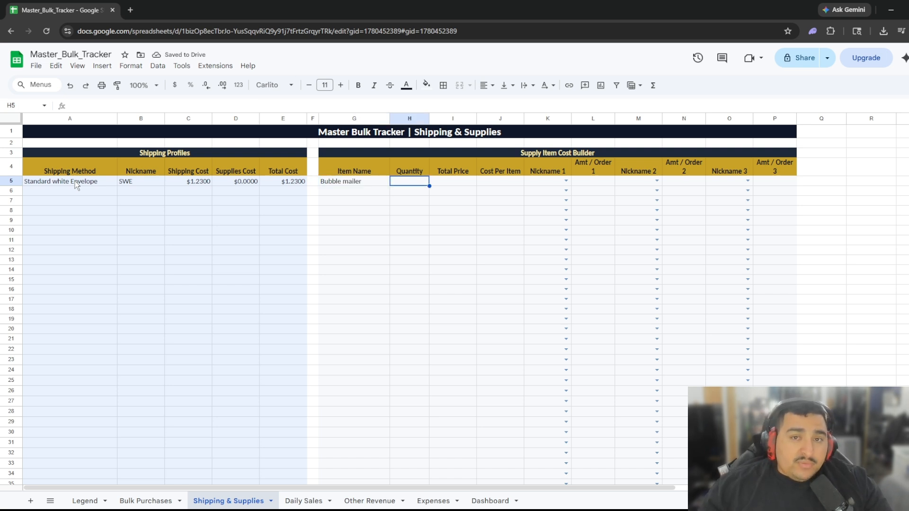
pyautogui.write('500')
pyautogui.press('Tab')
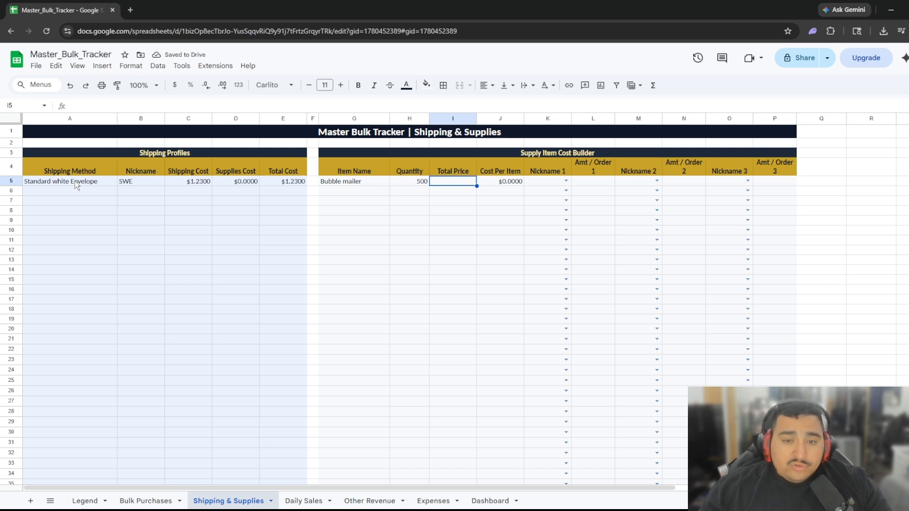
pyautogui.write('30')
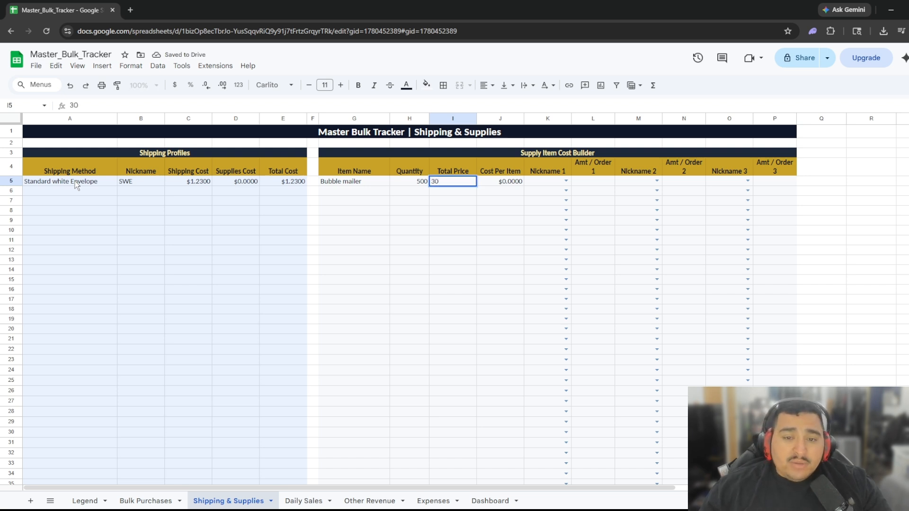
pyautogui.press('Tab')
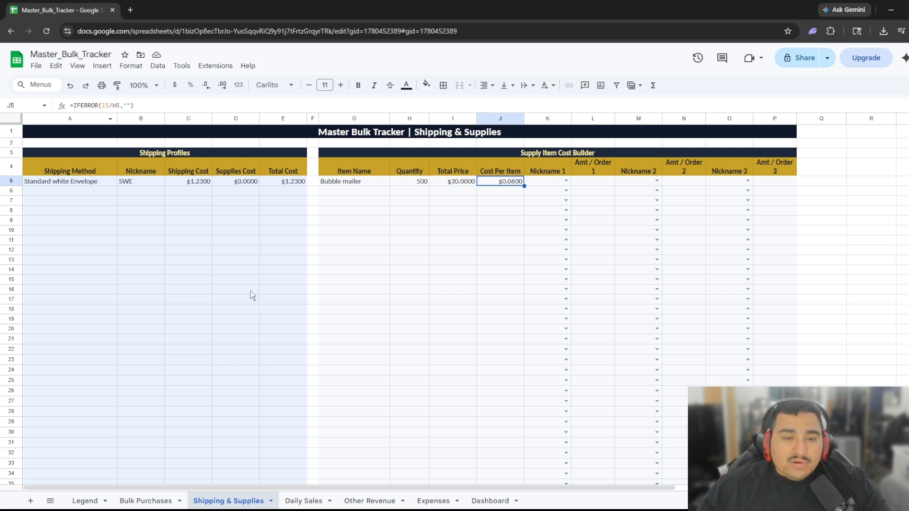
# Set the bubble mailer's nickname to SWE and its amount per order to 1.
pyautogui.click(565, 180)
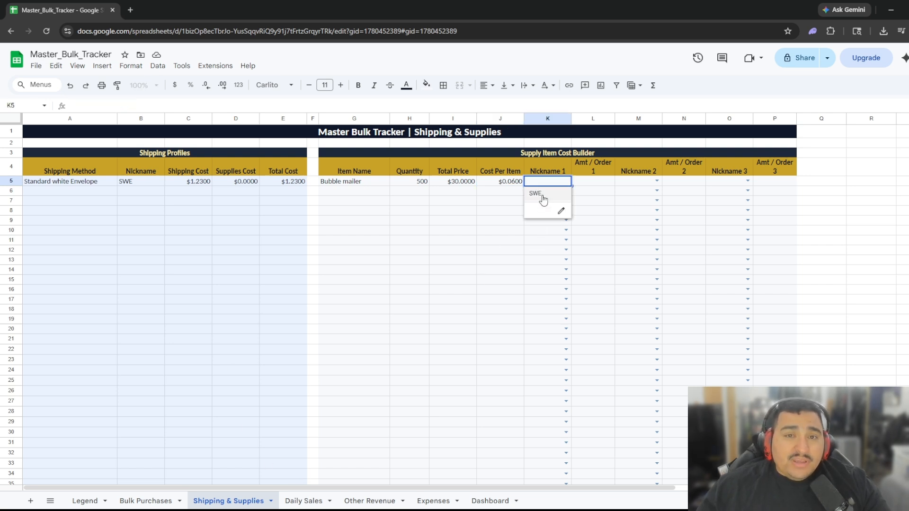
pyautogui.click(539, 195)
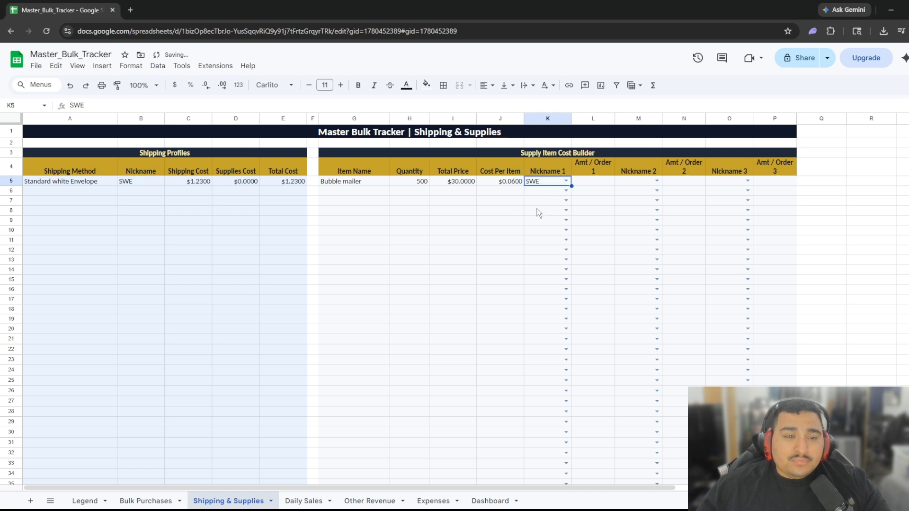
pyautogui.click(537, 210)
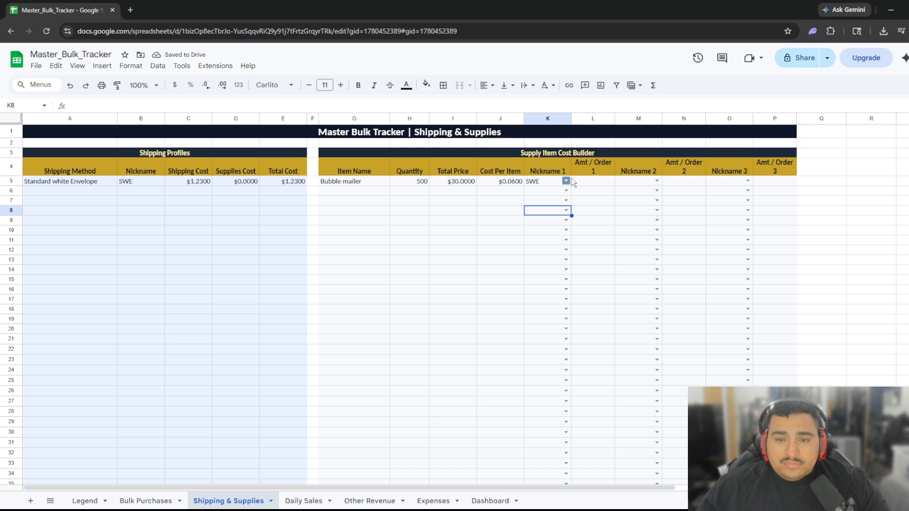
pyautogui.click(595, 181)
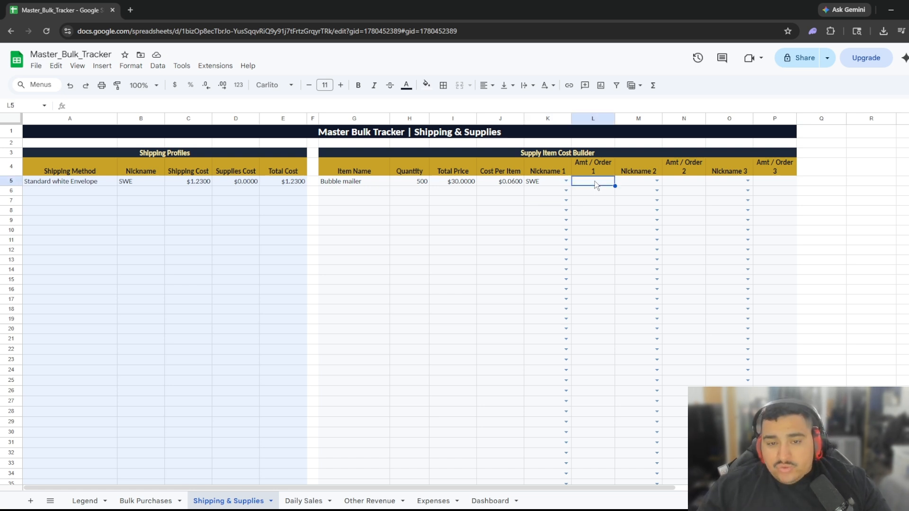
pyautogui.write('1')
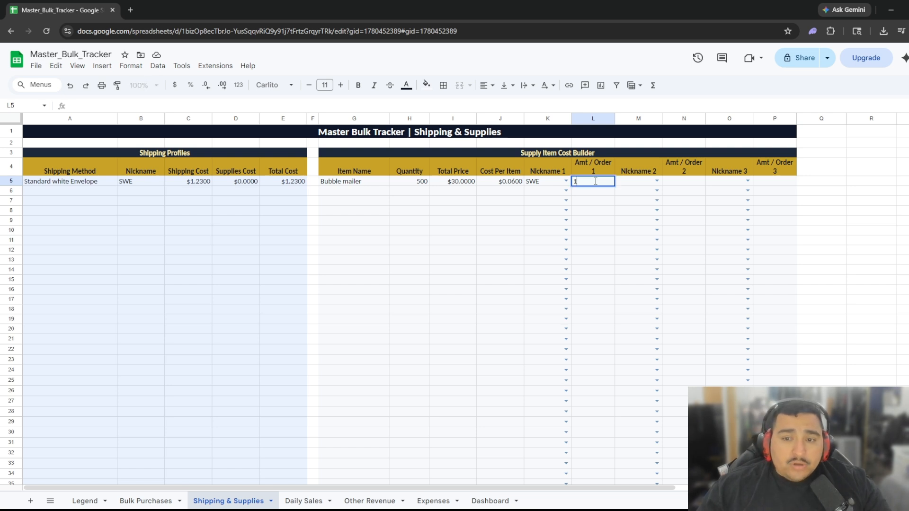
pyautogui.click(587, 232)
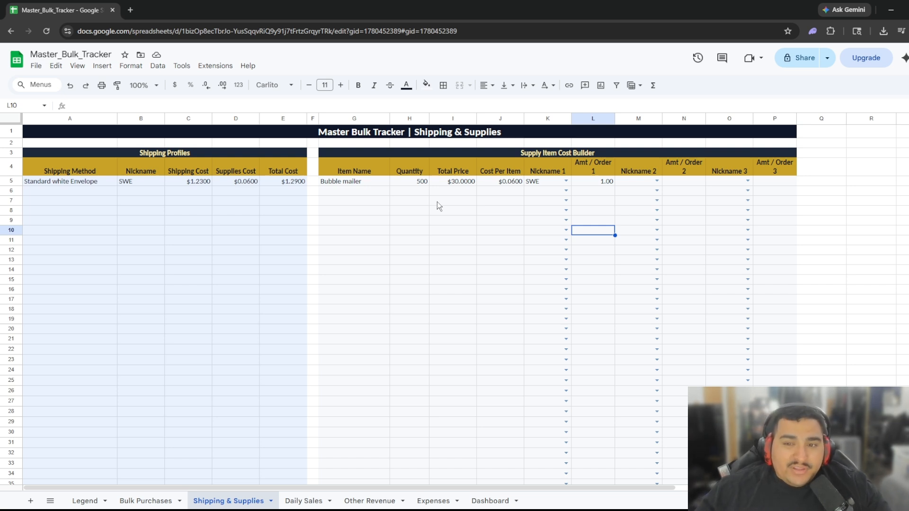
# Add the supply item labels with quantity 5000 and total price $7 in row 6.
pyautogui.click(331, 189)
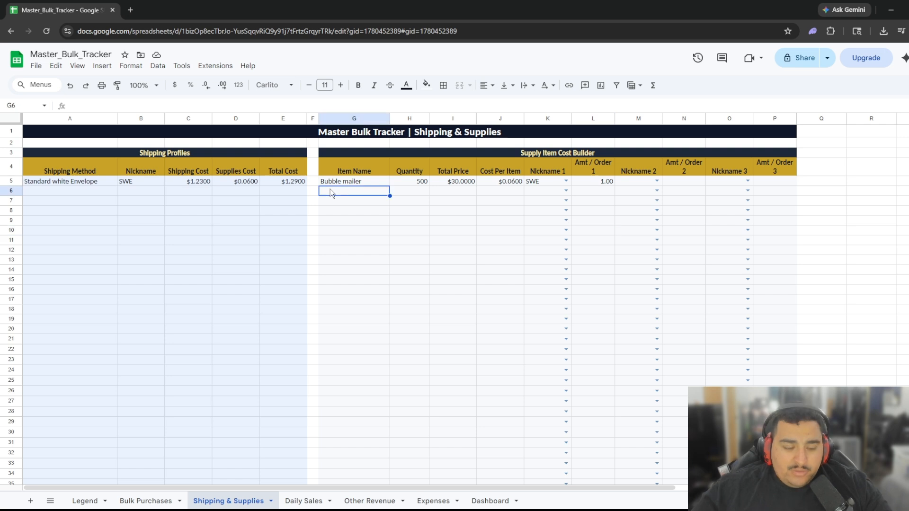
pyautogui.write('labels')
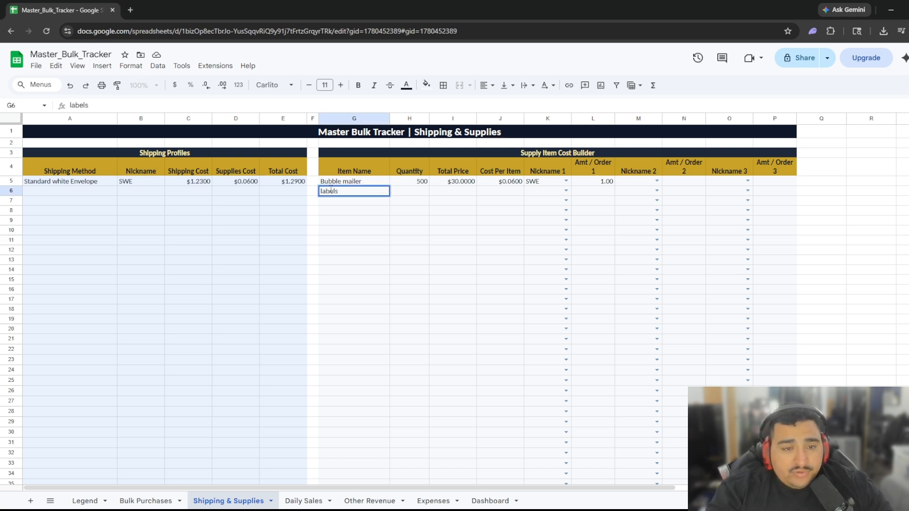
pyautogui.press('Tab')
pyautogui.write('5000')
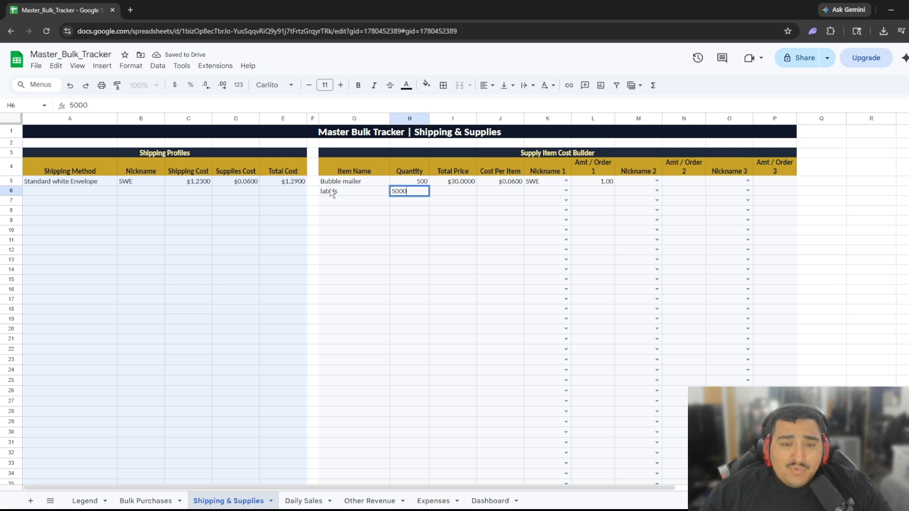
pyautogui.press('Tab')
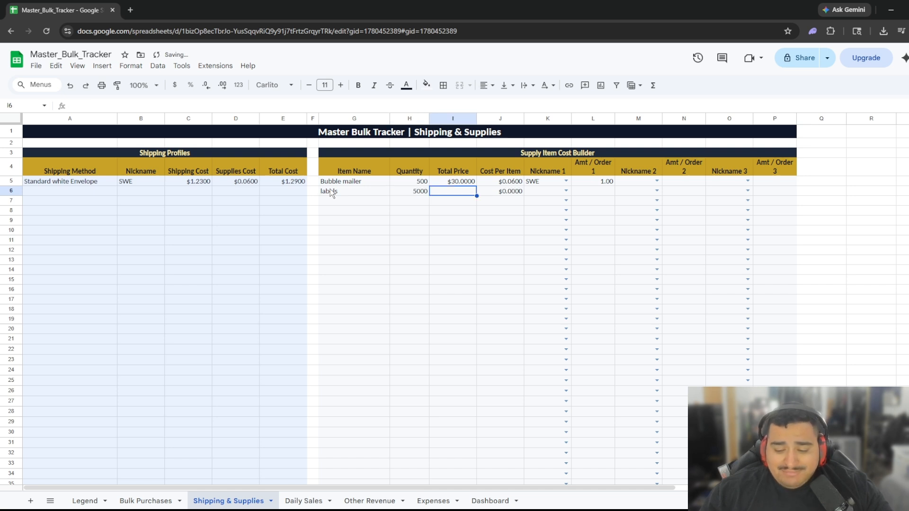
pyautogui.write('7')
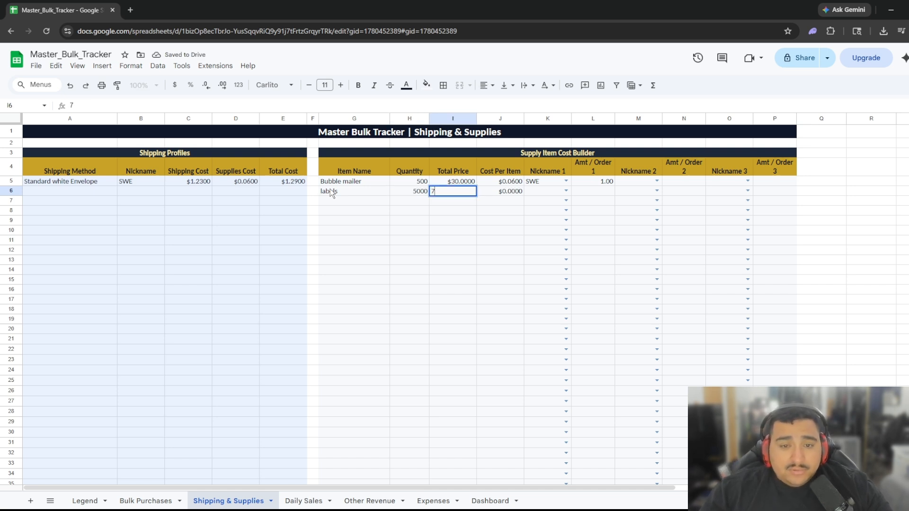
pyautogui.press('Tab')
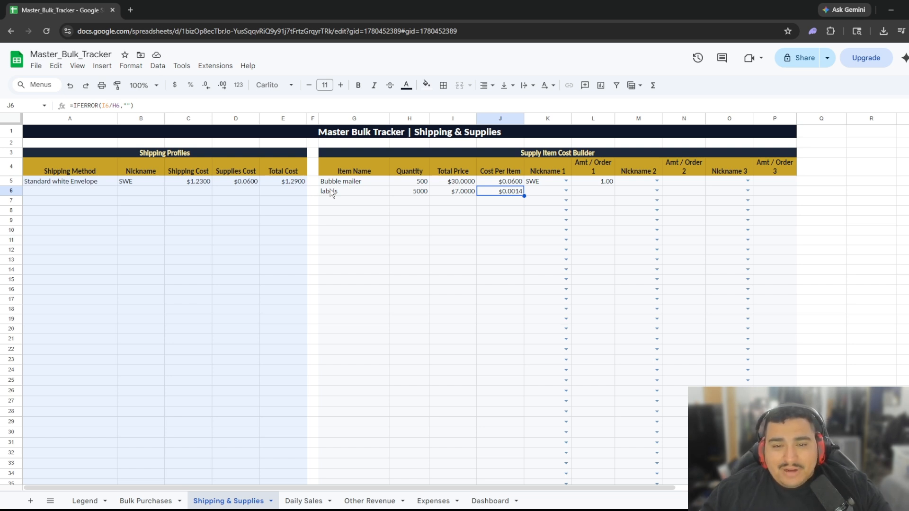
# Assign labels to the SWE profile at 3 per order.
pyautogui.press('Tab')
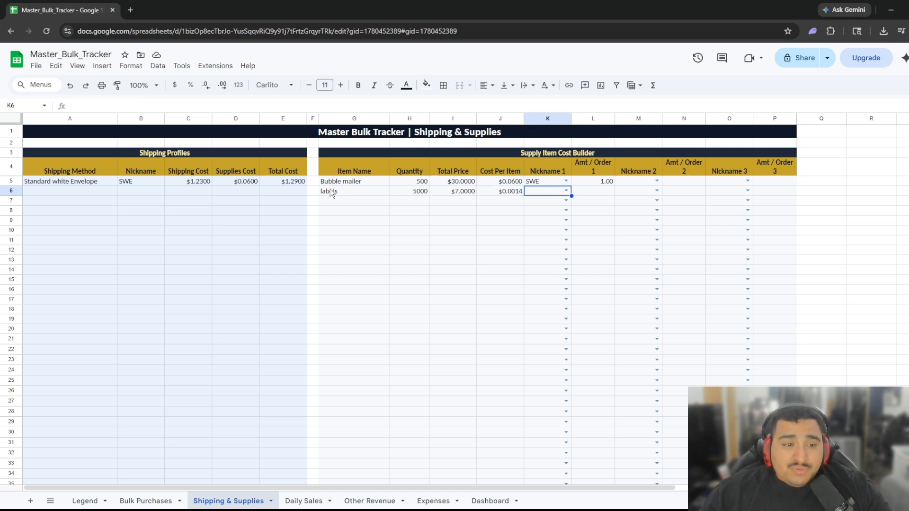
pyautogui.press('Return')
pyautogui.press('Down')
pyautogui.press('Tab')
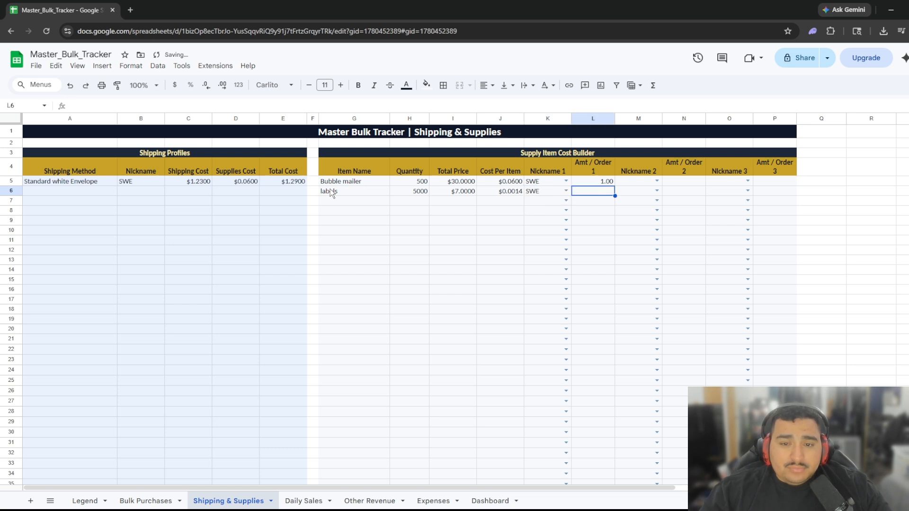
pyautogui.write('3')
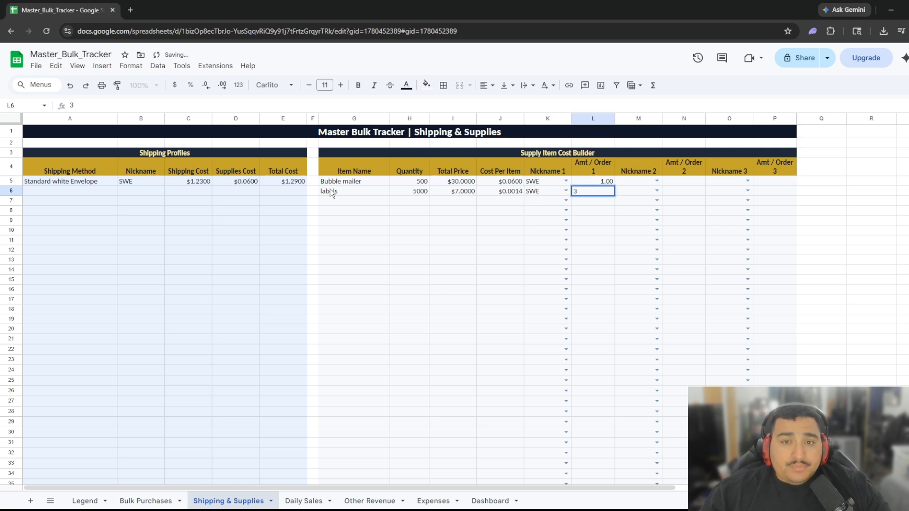
pyautogui.press('Tab')
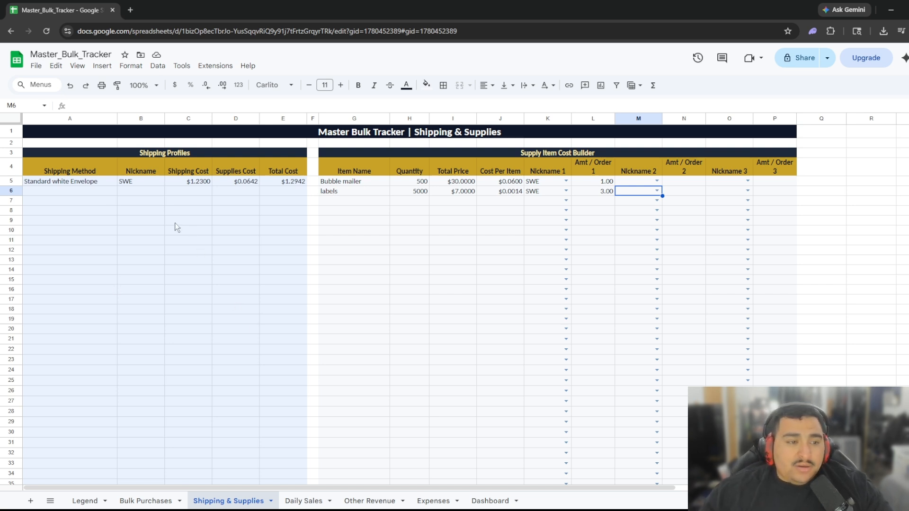
# Enter USPS Ground, nickname USPSG and shipping cost 5.48 in row 6 of Shipping Profiles.
pyautogui.click(90, 189)
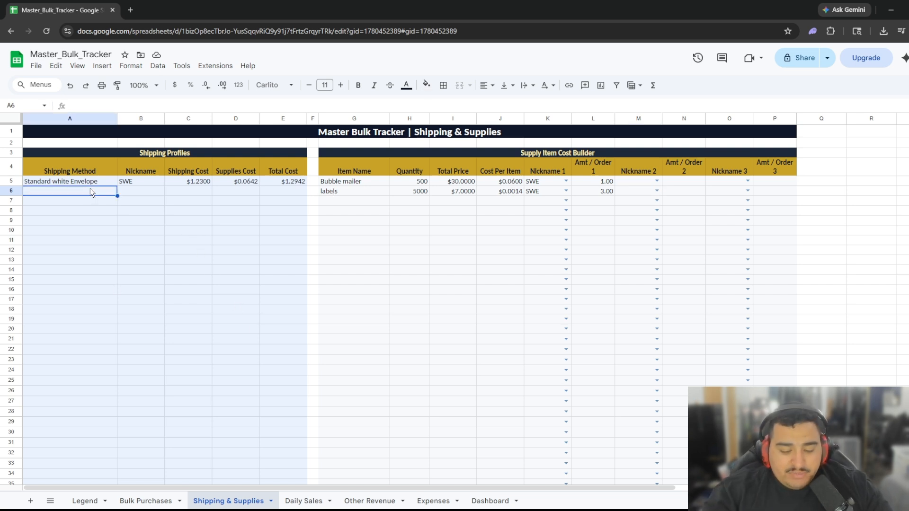
pyautogui.write('USPS')
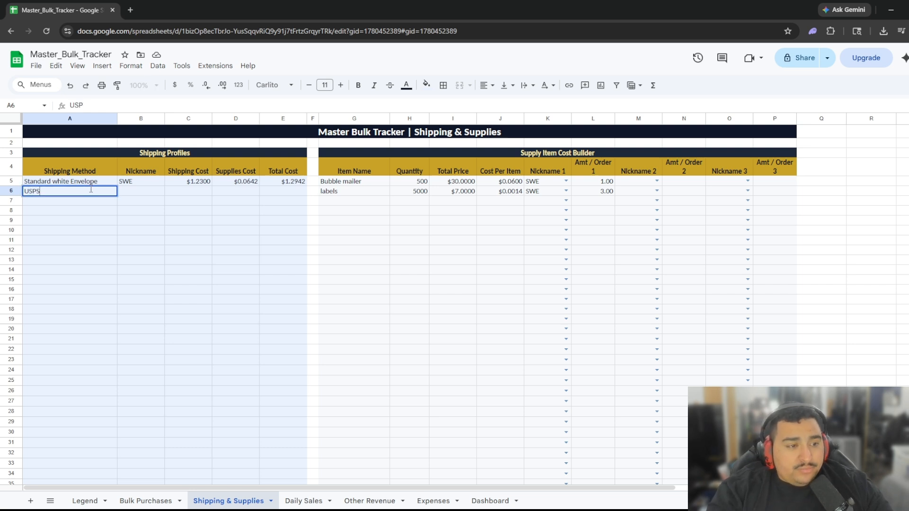
pyautogui.write(' Ground')
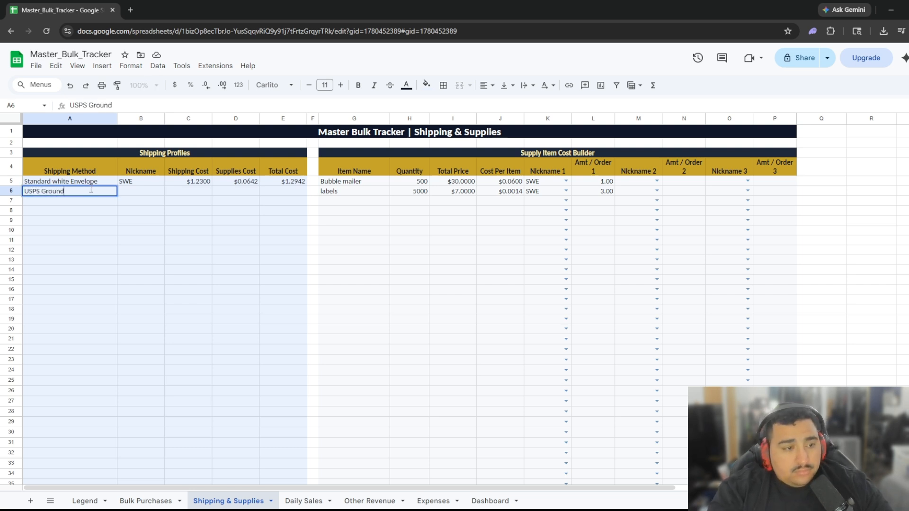
pyautogui.press('Tab')
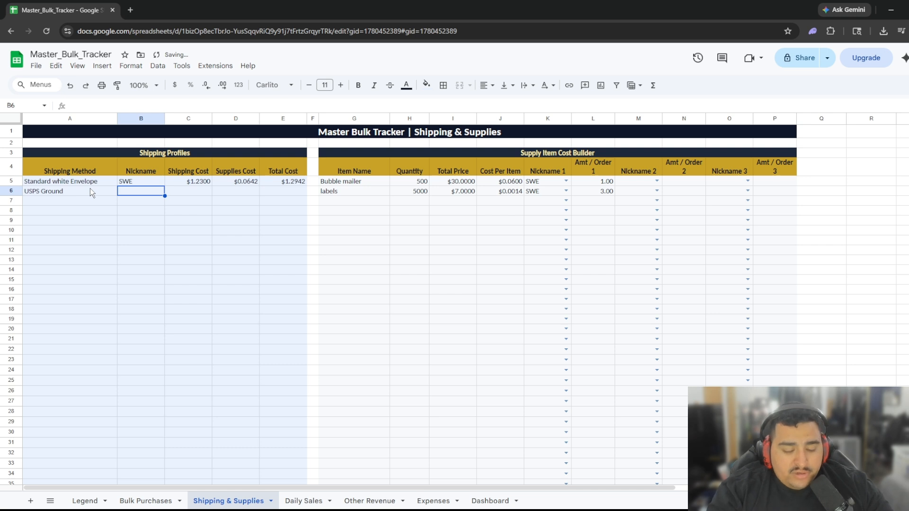
pyautogui.write('USPS')
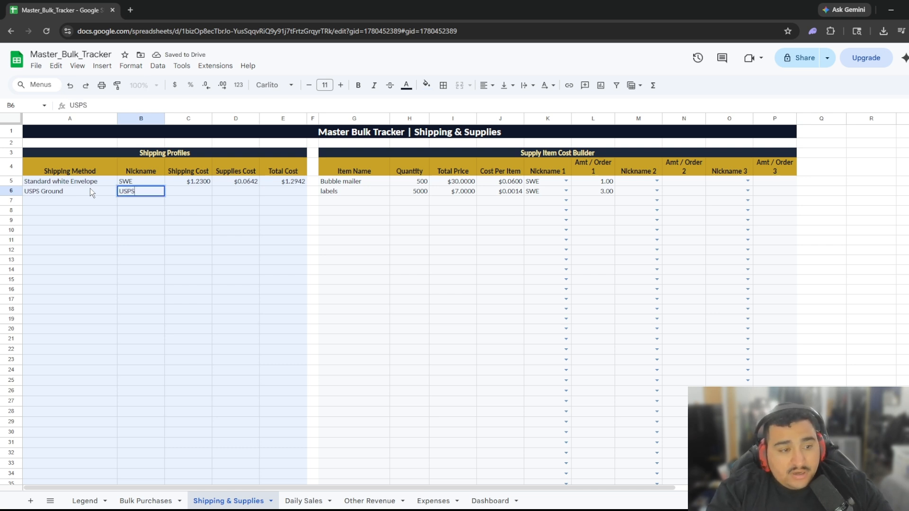
pyautogui.write('G')
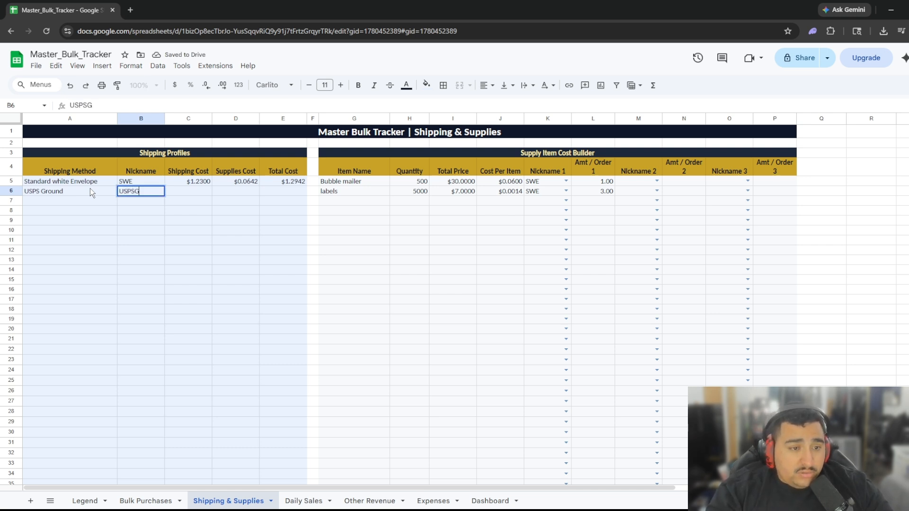
pyautogui.press('Tab')
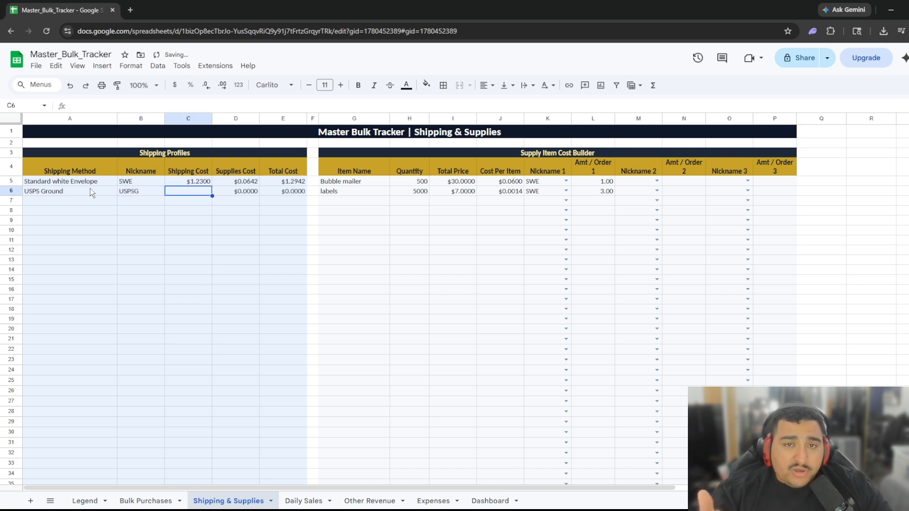
pyautogui.write('5')
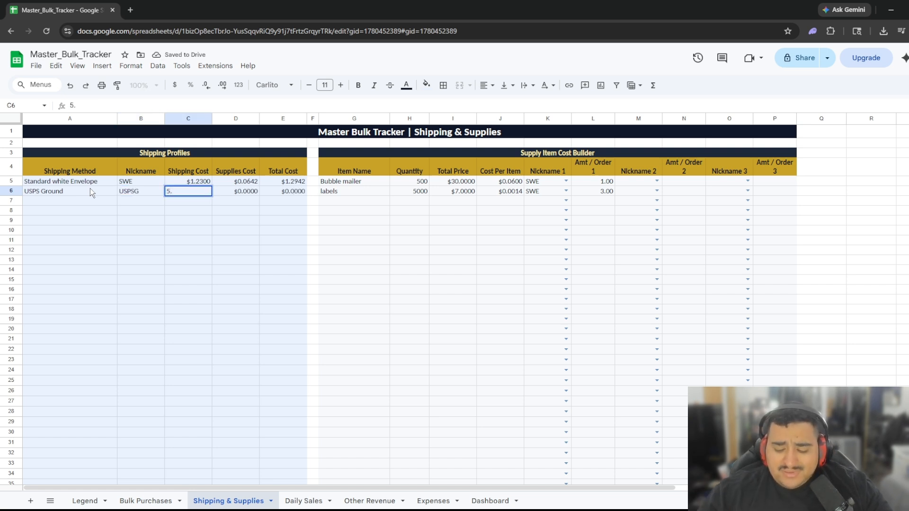
pyautogui.write('.48')
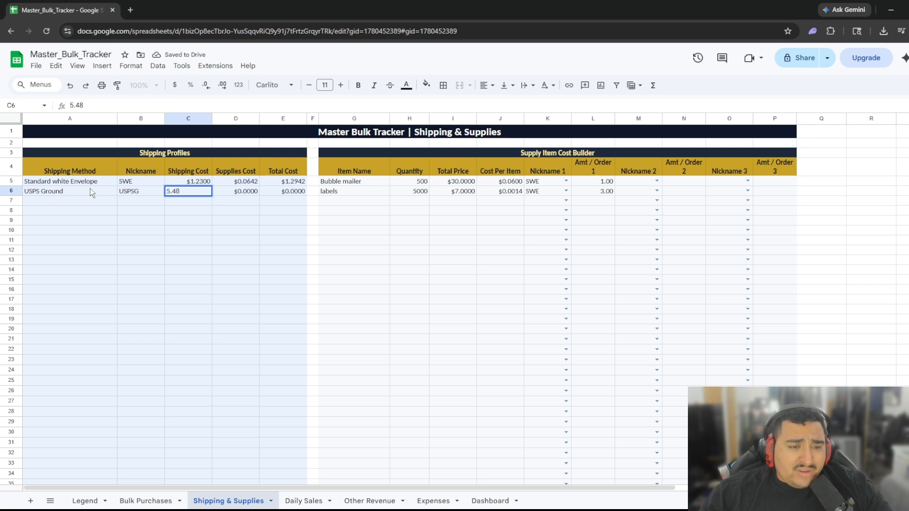
pyautogui.press('Tab')
pyautogui.press('Tab')
pyautogui.press('Tab')
pyautogui.press('Tab')
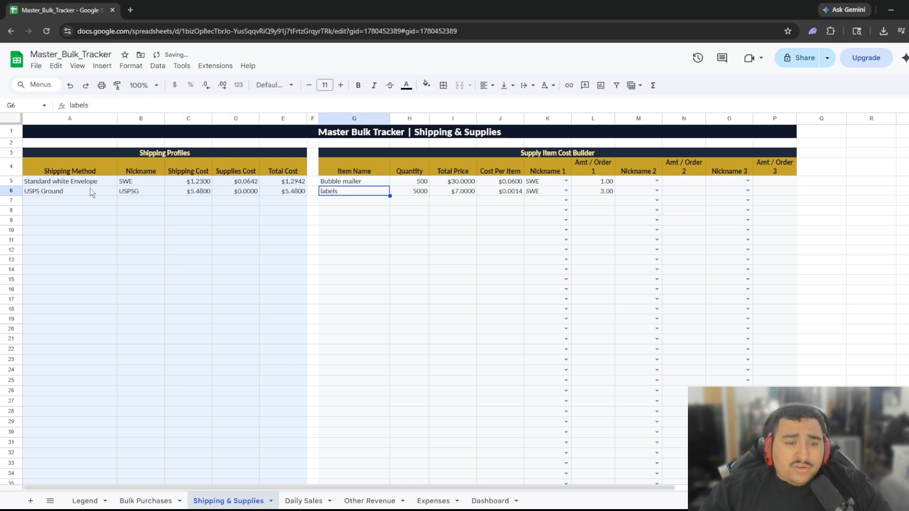
pyautogui.press('Tab')
pyautogui.press('Tab')
pyautogui.press('Tab')
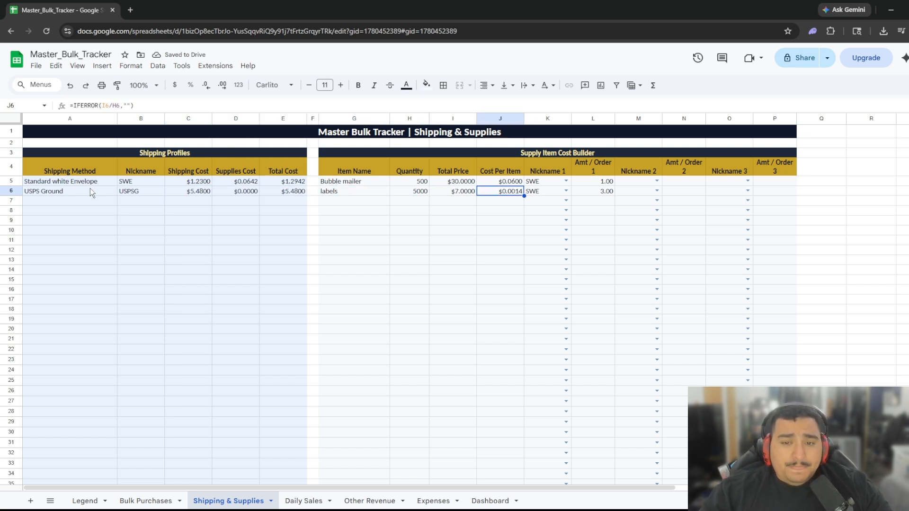
pyautogui.press('Down')
pyautogui.press('Up')
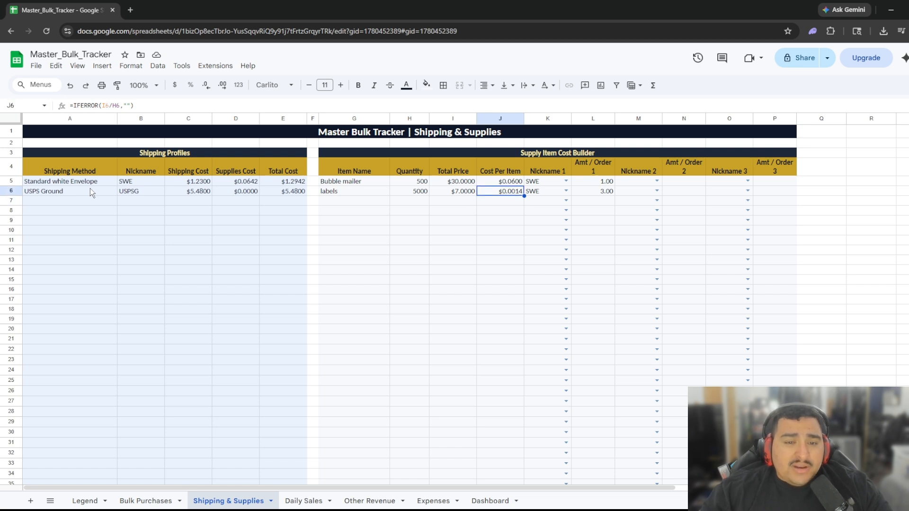
pyautogui.click(656, 180)
pyautogui.click(632, 207)
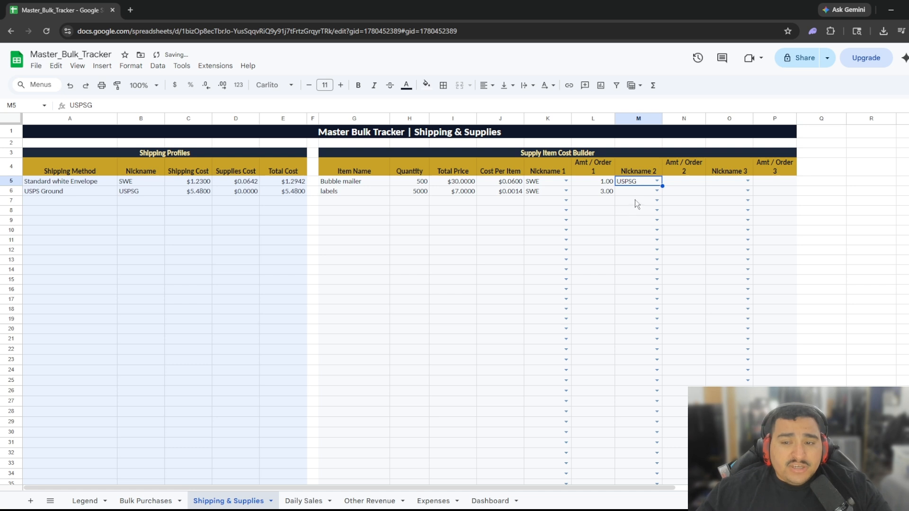
pyautogui.click(686, 182)
pyautogui.write('1')
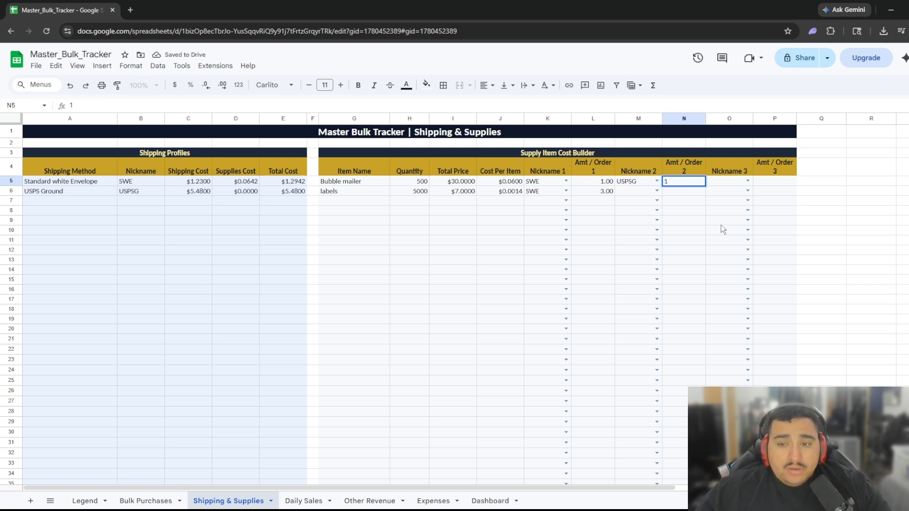
pyautogui.click(682, 243)
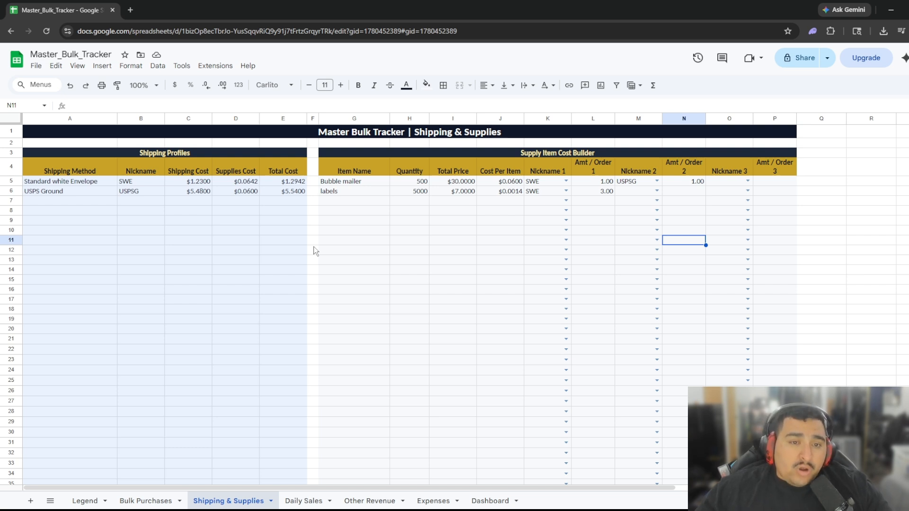
pyautogui.scroll(-20, 447, 297)
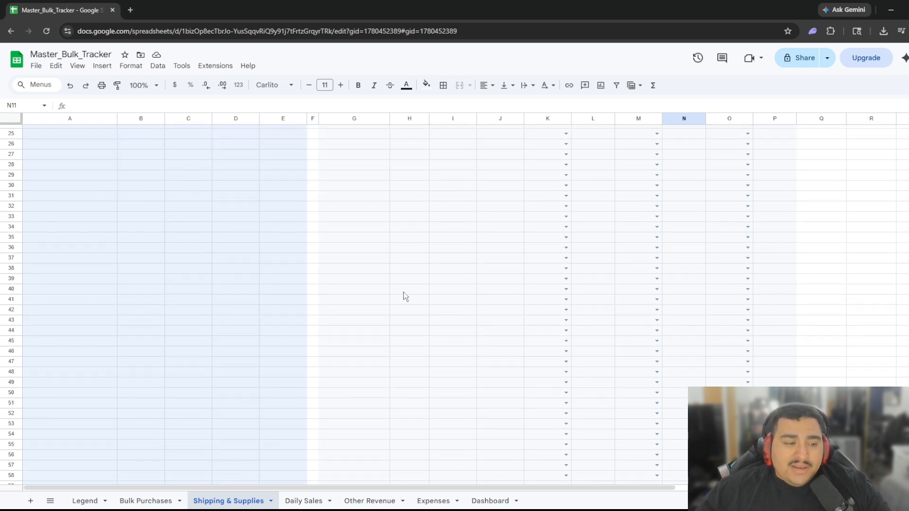
pyautogui.scroll(20, 421, 286)
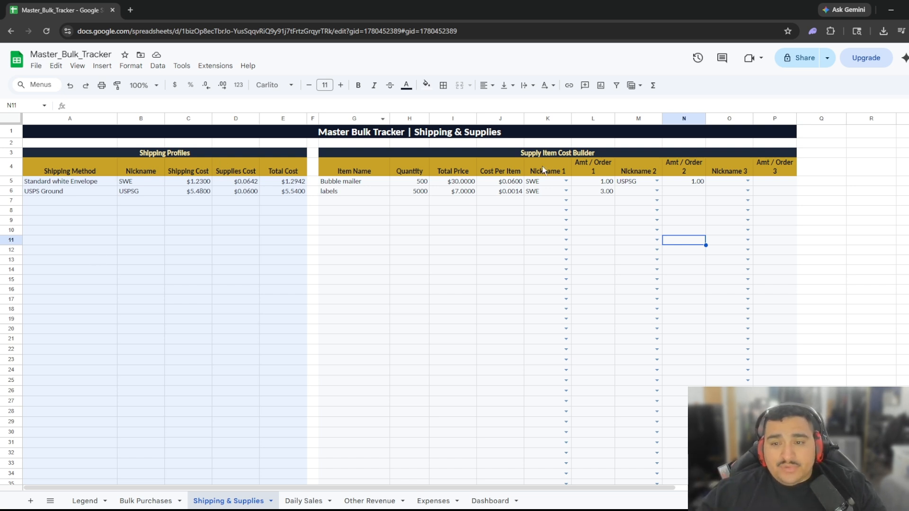
# Enter 4/16/2026 as the sale date in cell A4 of the Daily Sales sheet.
pyautogui.click(306, 502)
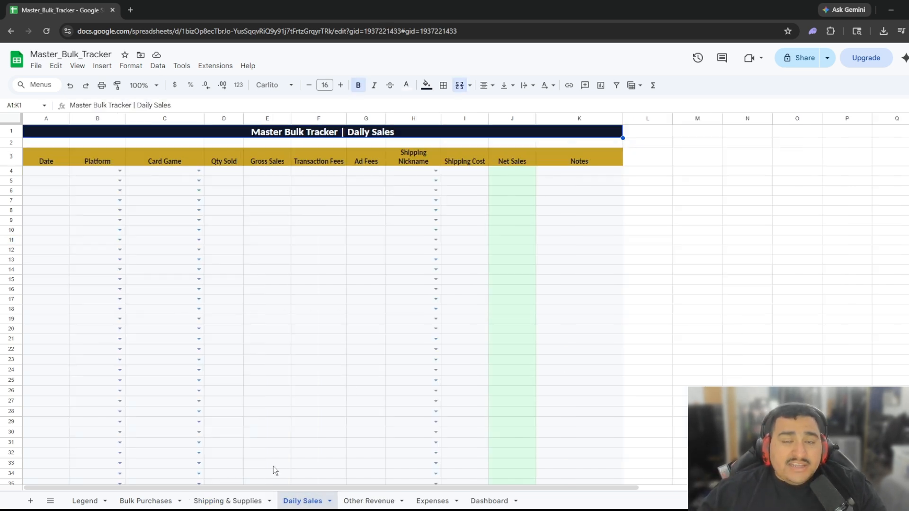
pyautogui.click(48, 171)
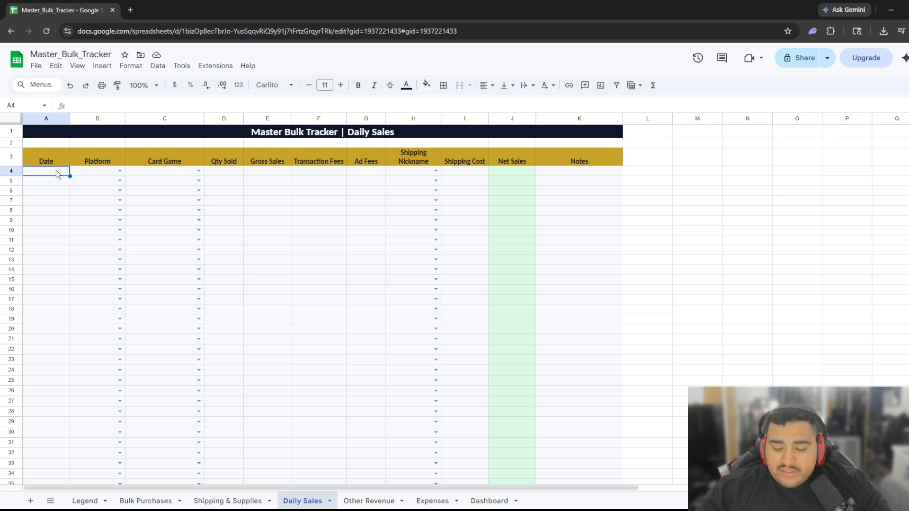
pyautogui.doubleClick(56, 169)
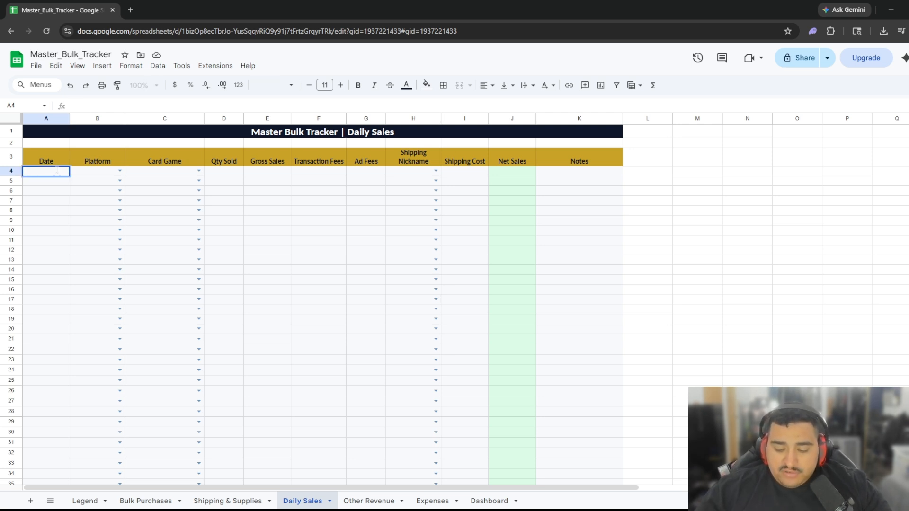
pyautogui.write('4/16/20')
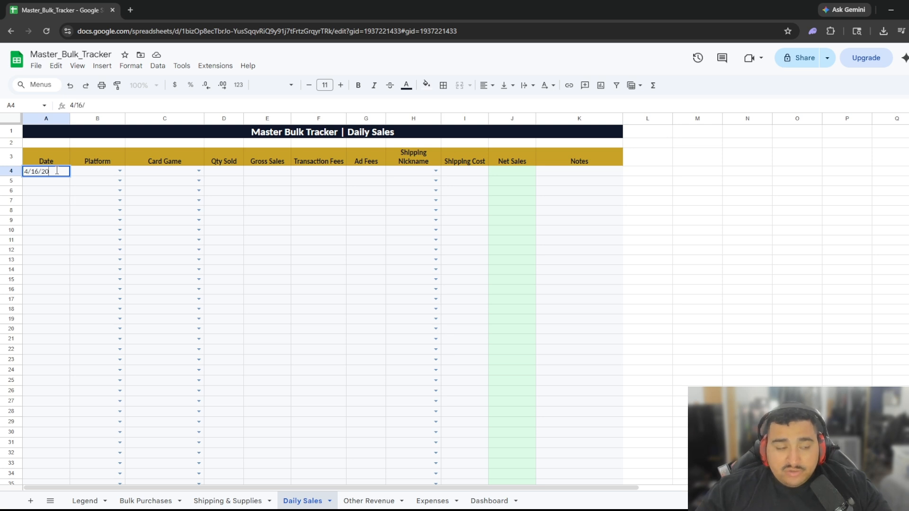
pyautogui.write('26')
pyautogui.press('Tab')
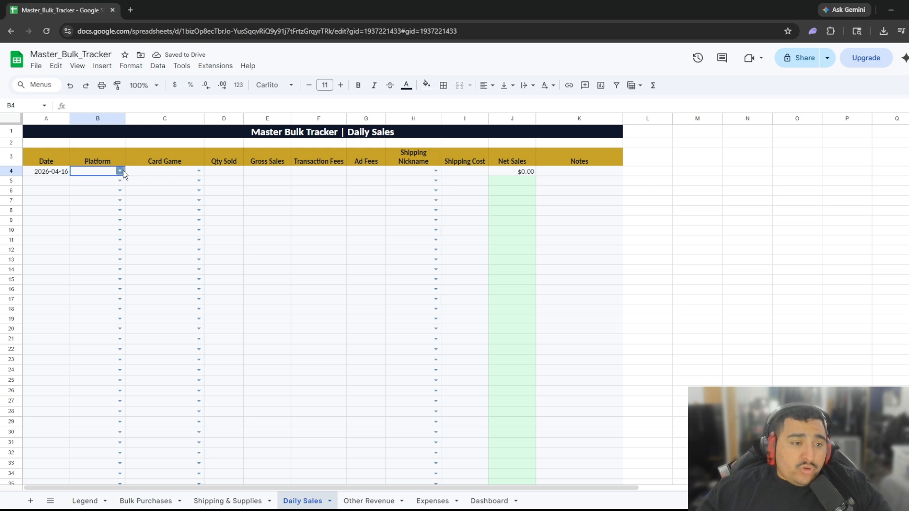
# Set row 4's platform to eBay, card game to Pokémon, and quantity sold to 6.
pyautogui.click(121, 171)
pyautogui.click(82, 184)
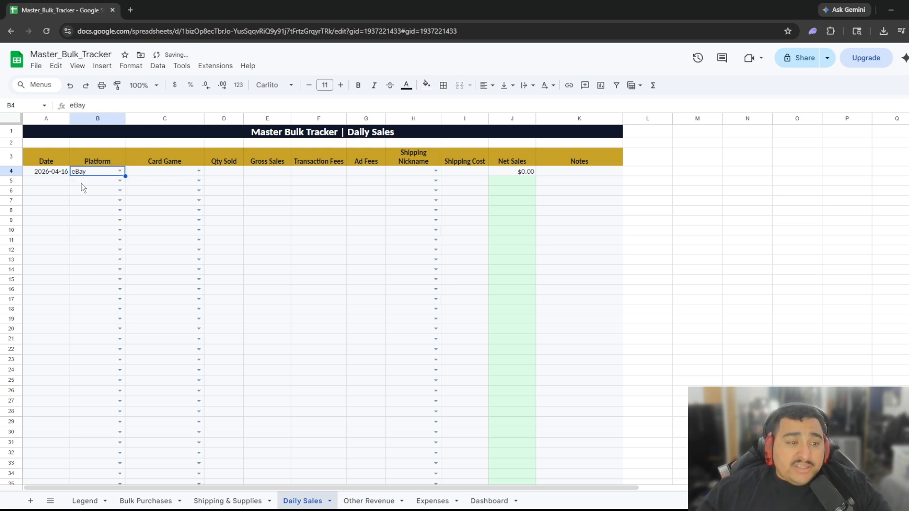
pyautogui.click(199, 170)
pyautogui.click(170, 184)
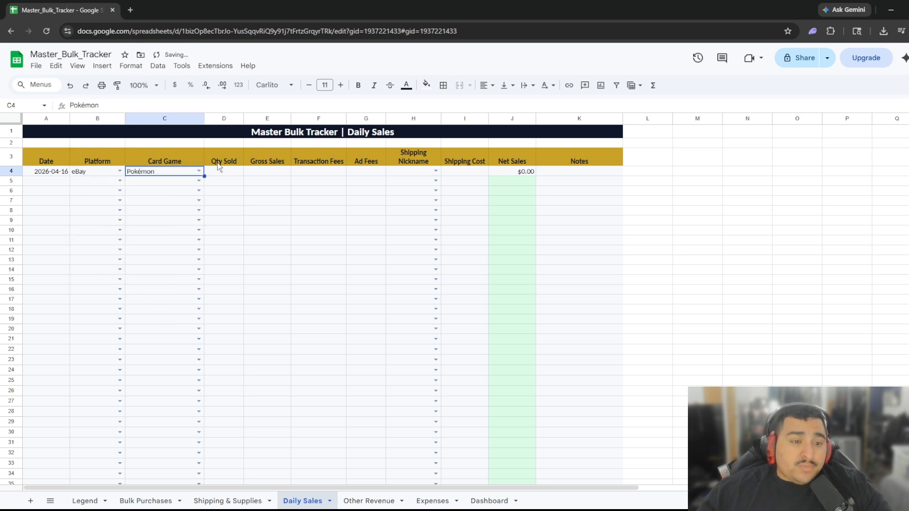
pyautogui.click(223, 172)
pyautogui.write('6')
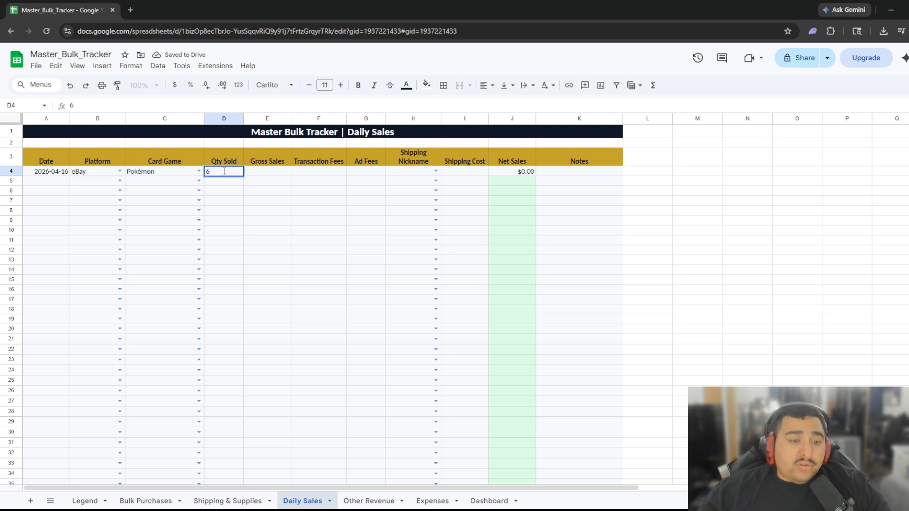
pyautogui.press('Tab')
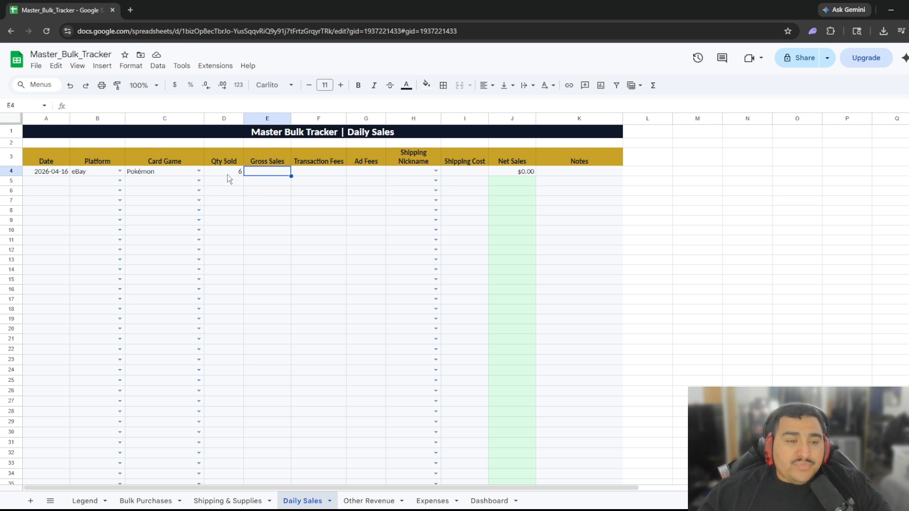
pyautogui.scroll(-10, 235, 280)
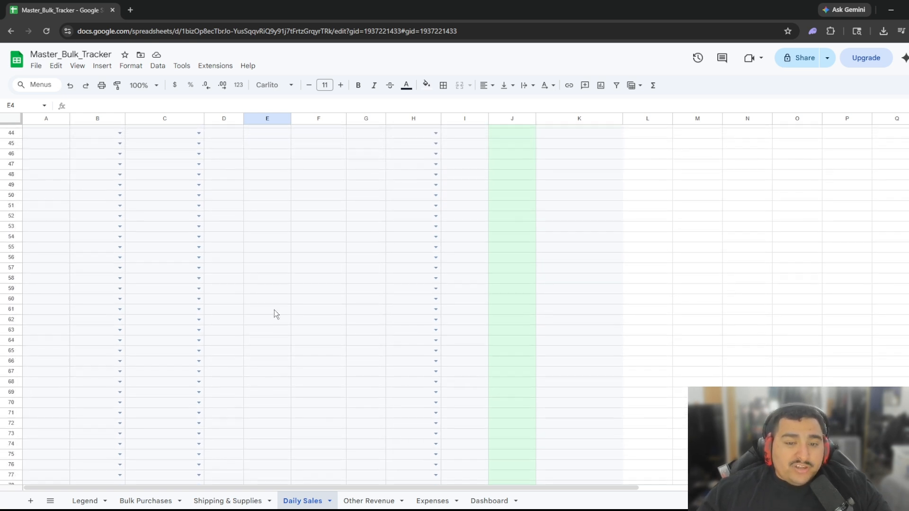
# Fill E4:G4 with 8.43 gross sales, .56 transaction fees and .42 ad fees.
pyautogui.scroll(10, 215, 258)
pyautogui.click(239, 173)
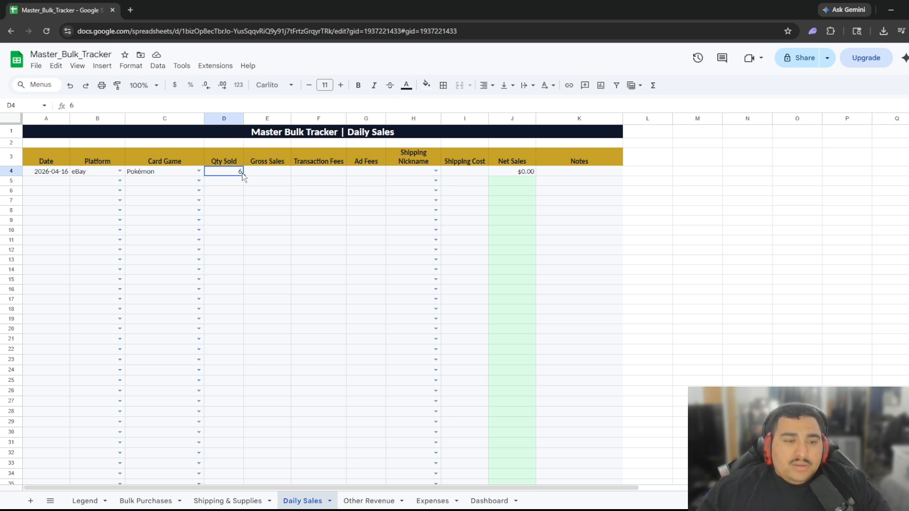
pyautogui.click(267, 172)
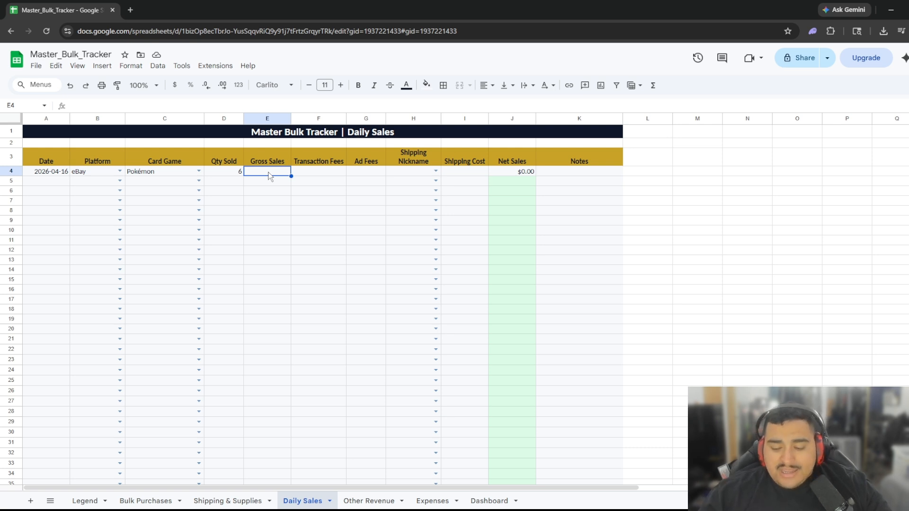
pyautogui.write('8.')
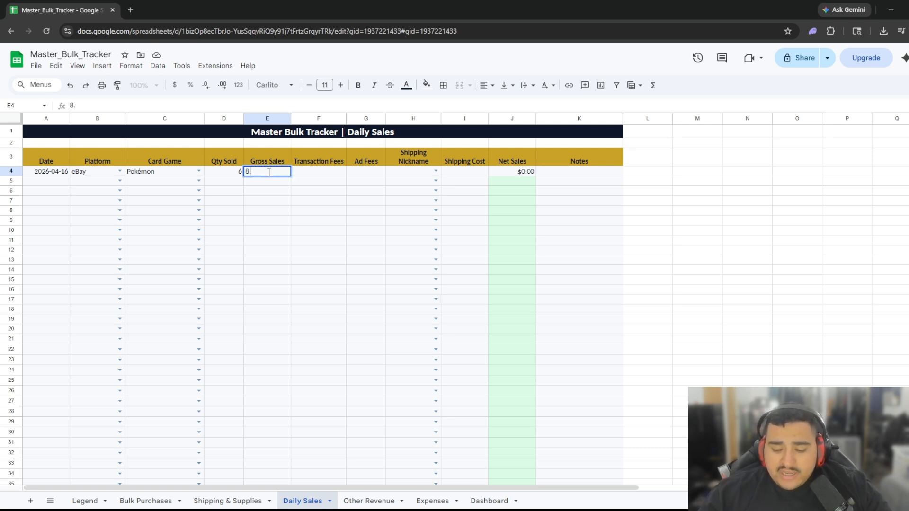
pyautogui.write('43')
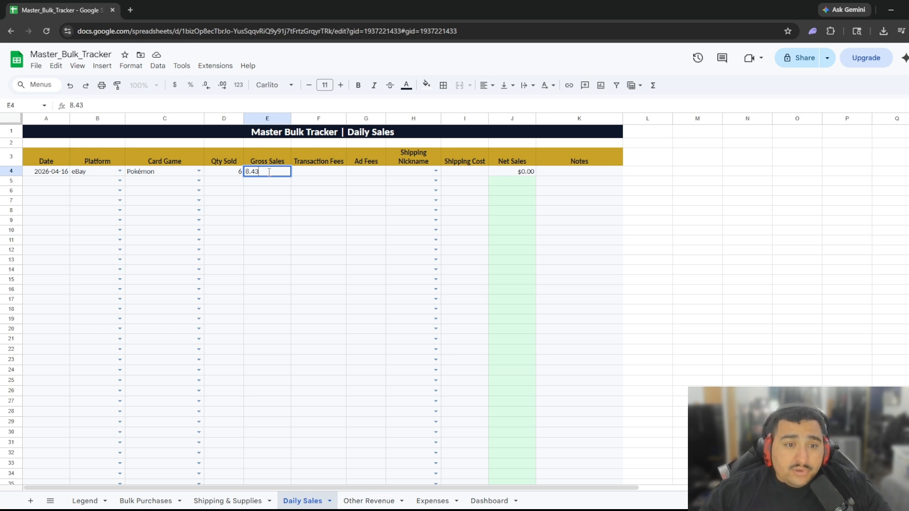
pyautogui.press('Tab')
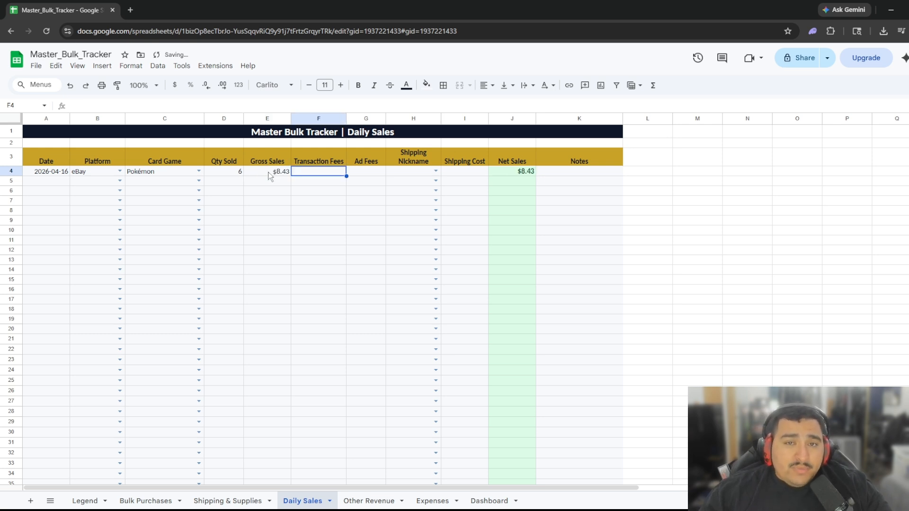
pyautogui.write('.')
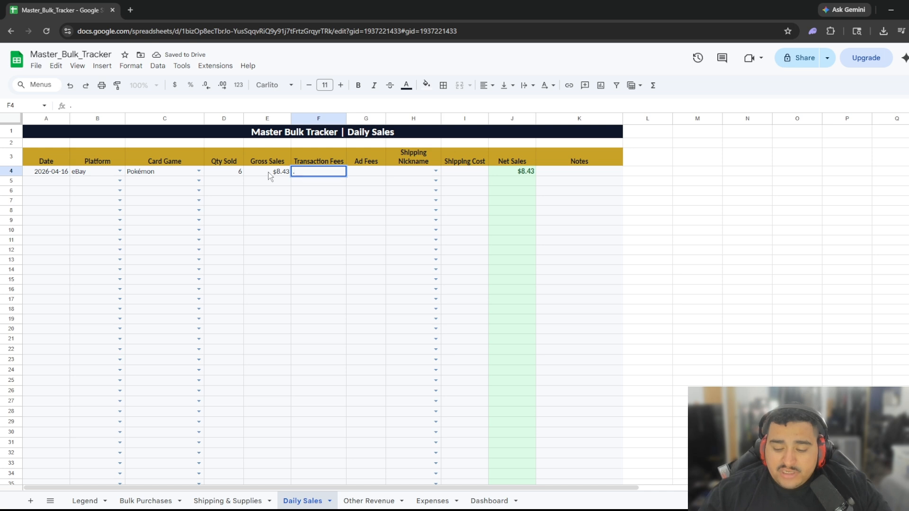
pyautogui.write('56')
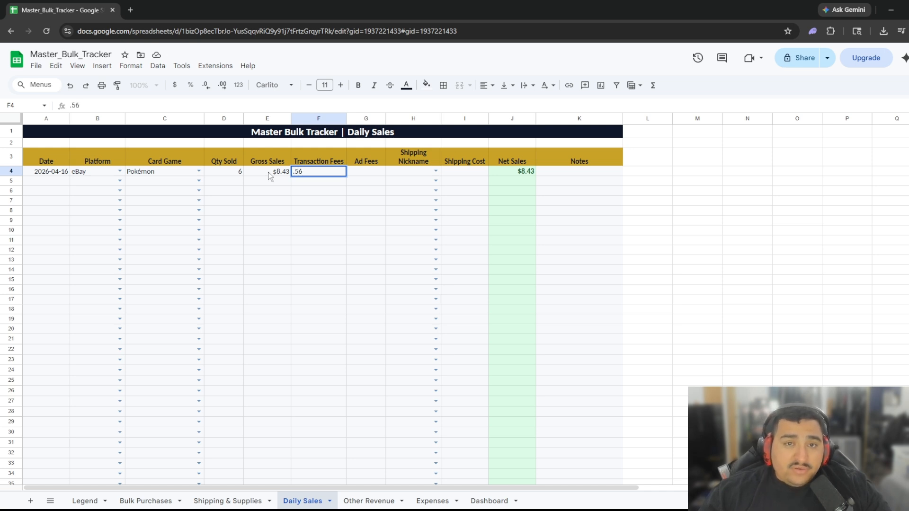
pyautogui.press('Tab')
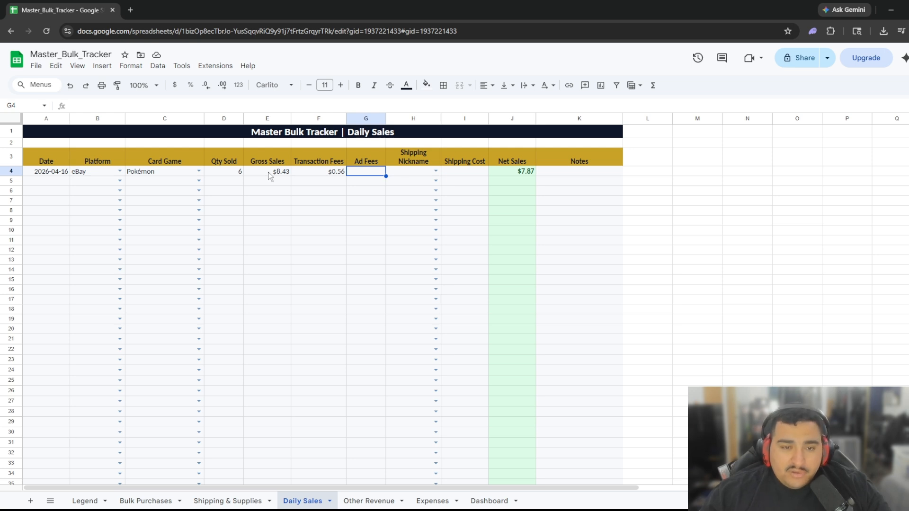
pyautogui.write('.42')
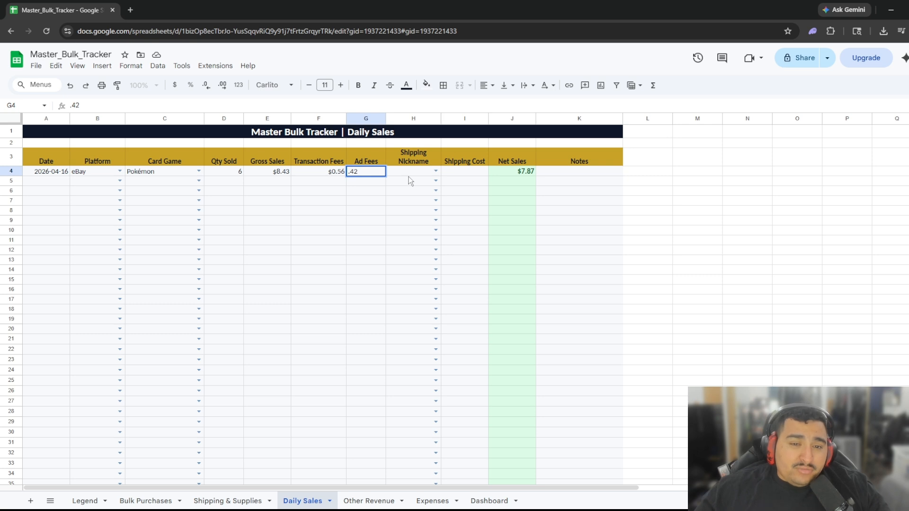
pyautogui.click(435, 171)
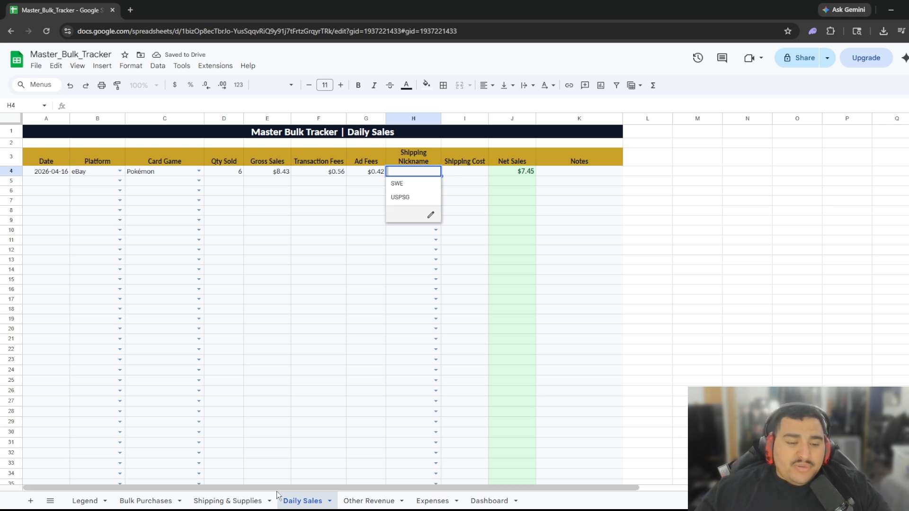
# Check the nicknames on Shipping & Supplies, then pick SWE as H4's shipping nickname.
pyautogui.click(239, 501)
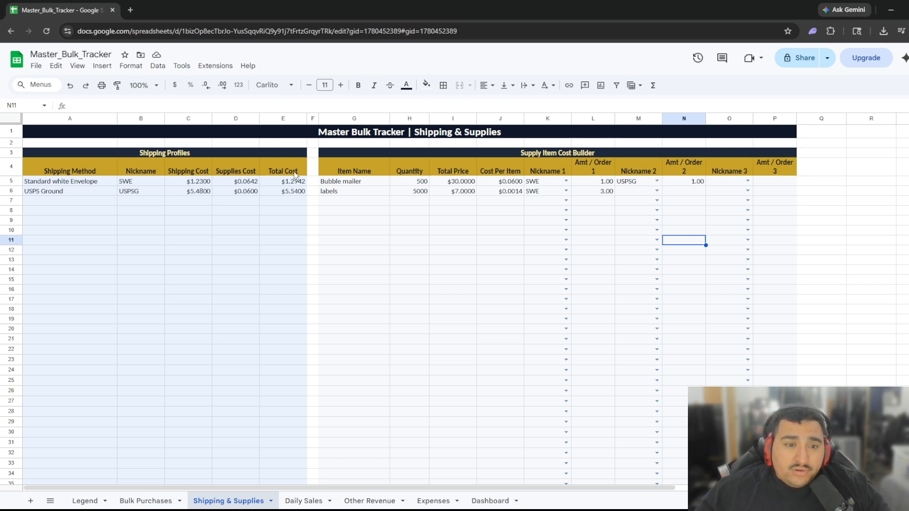
pyautogui.click(297, 501)
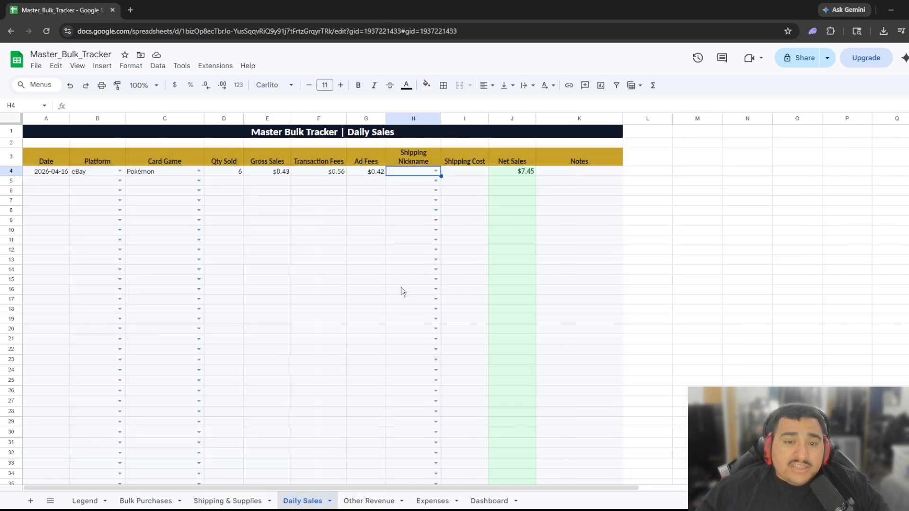
pyautogui.click(436, 171)
pyautogui.click(399, 183)
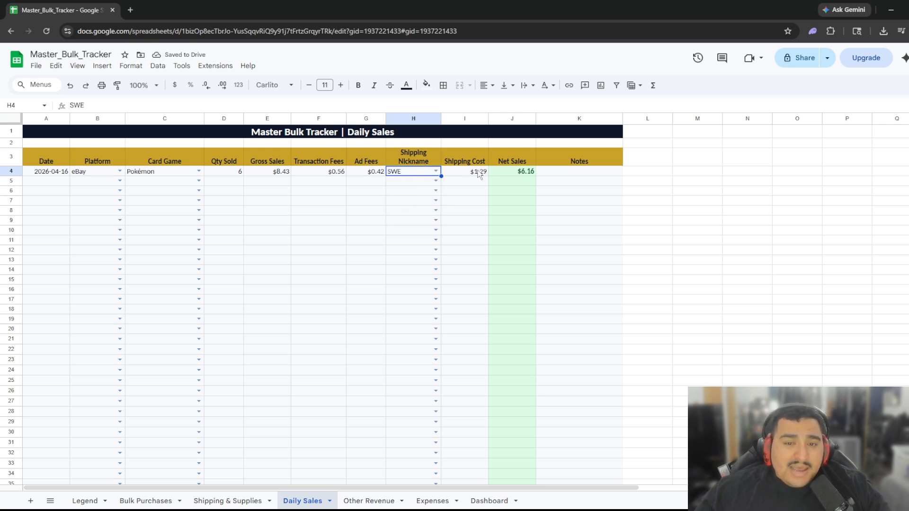
# Compare shipping costs and change H4's shipping nickname to USPSG.
pyautogui.click(222, 502)
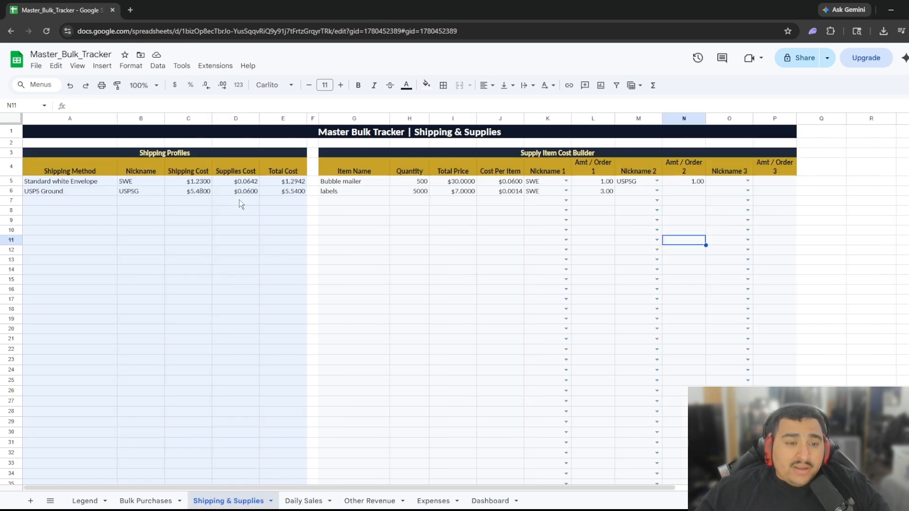
pyautogui.click(303, 500)
pyautogui.click(436, 172)
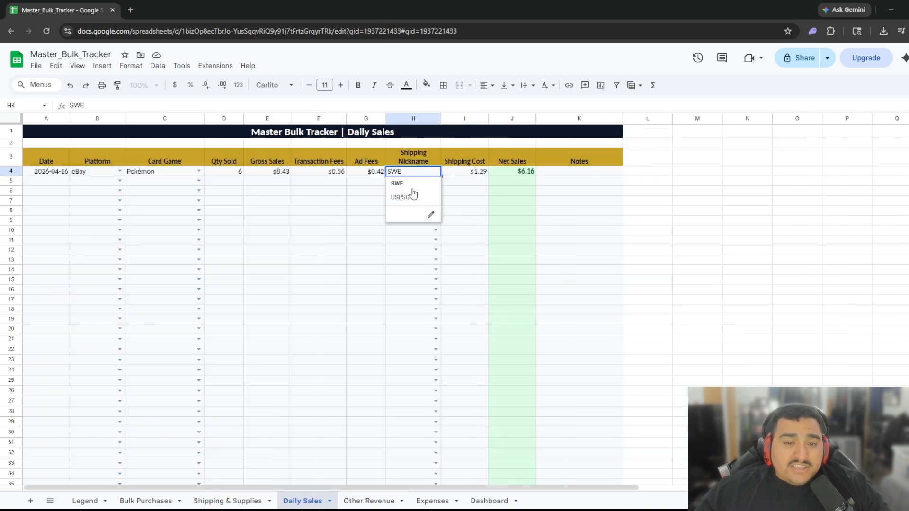
pyautogui.click(408, 202)
pyautogui.click(228, 501)
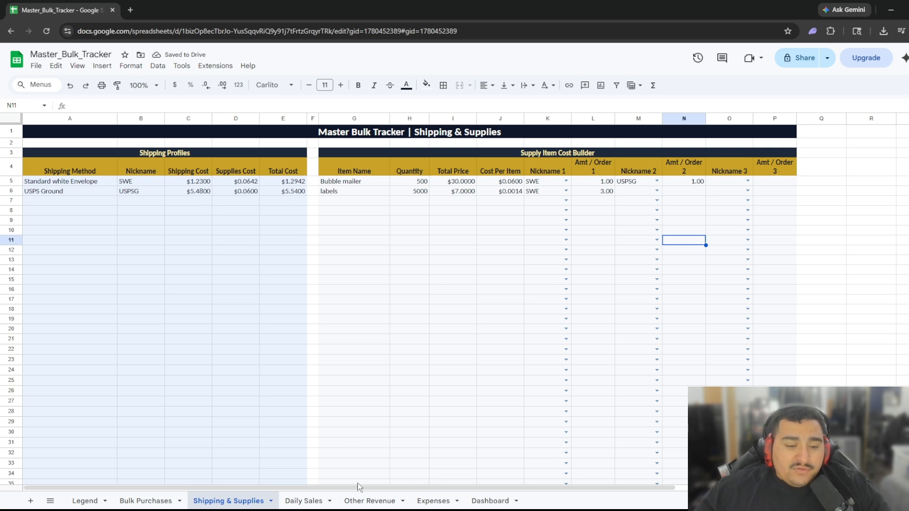
pyautogui.click(305, 501)
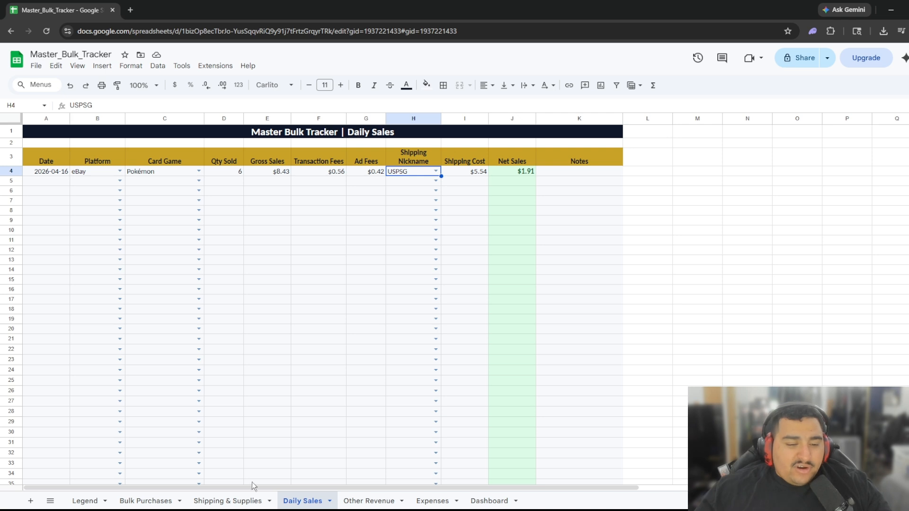
pyautogui.click(236, 501)
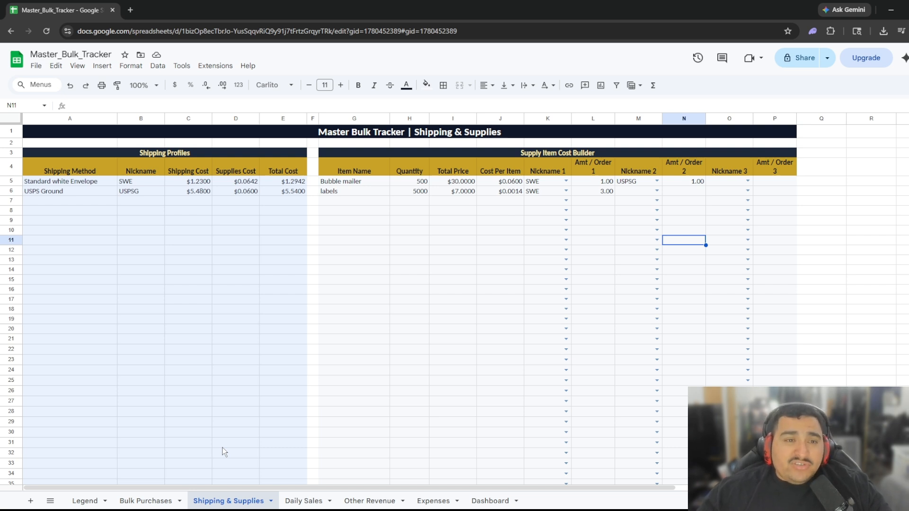
# Go from Daily Sales to the empty Other Revenue sheet tab.
pyautogui.click(297, 501)
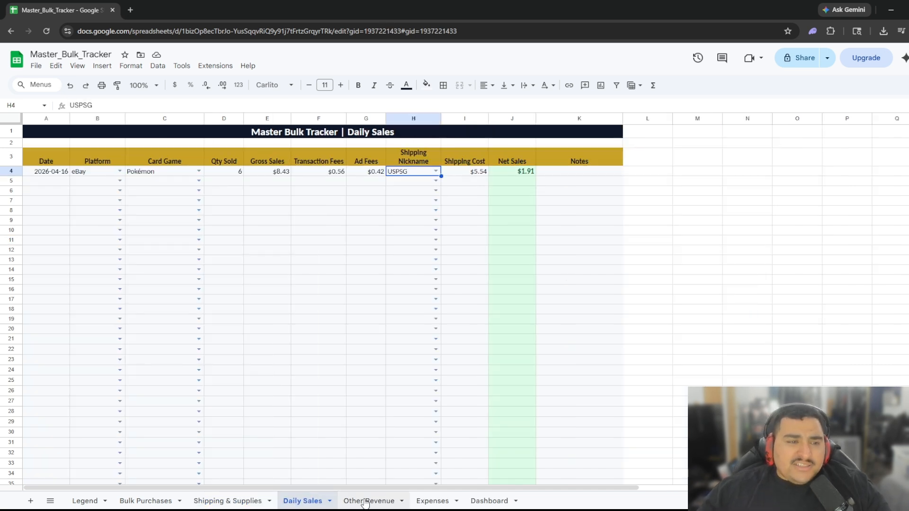
pyautogui.click(365, 502)
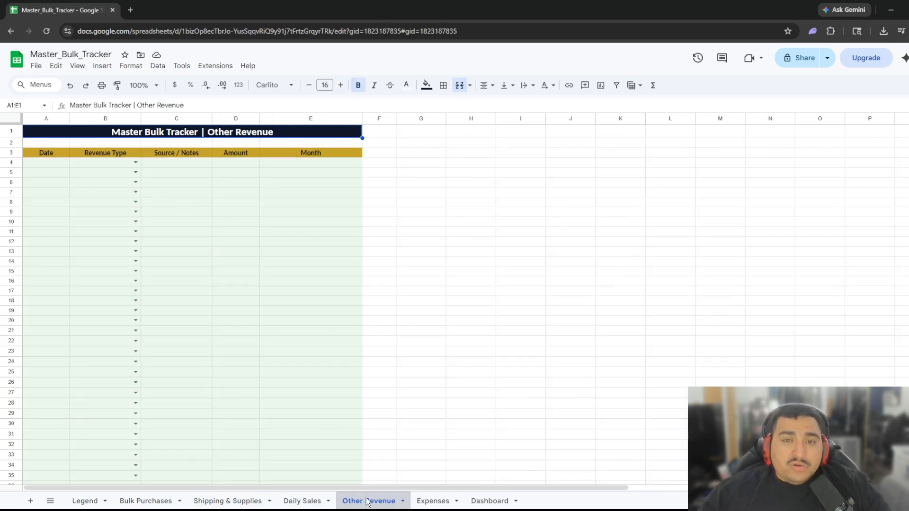
# Enter the April 16 date in A4 and choose Sponsorship as the revenue type.
pyautogui.click(48, 163)
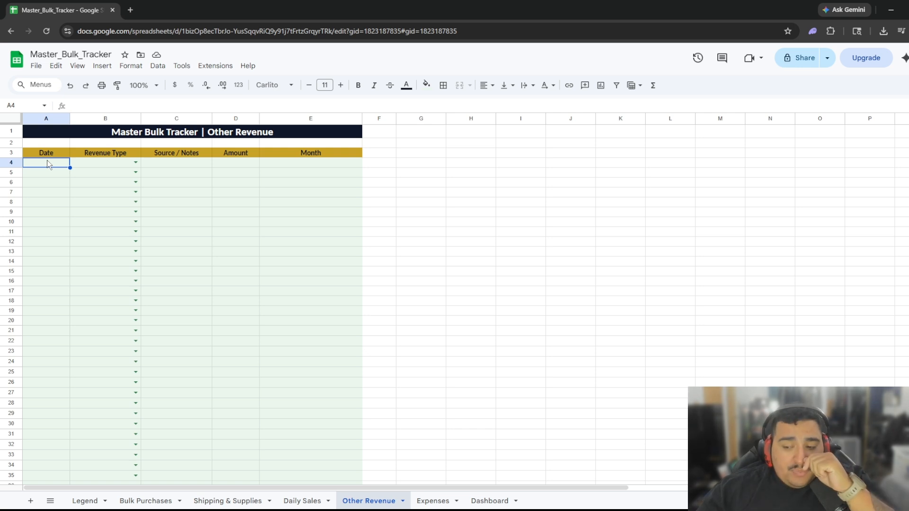
pyautogui.write('04/1')
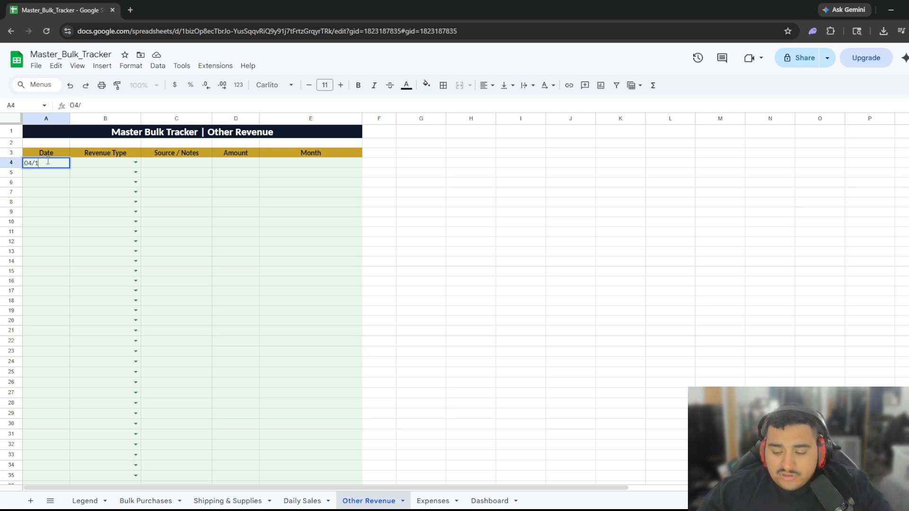
pyautogui.write('6/2025')
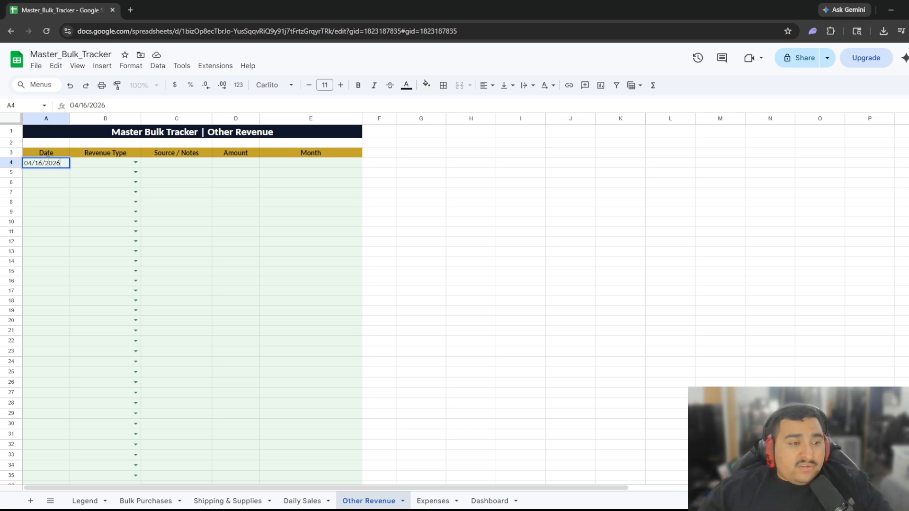
pyautogui.press('Tab')
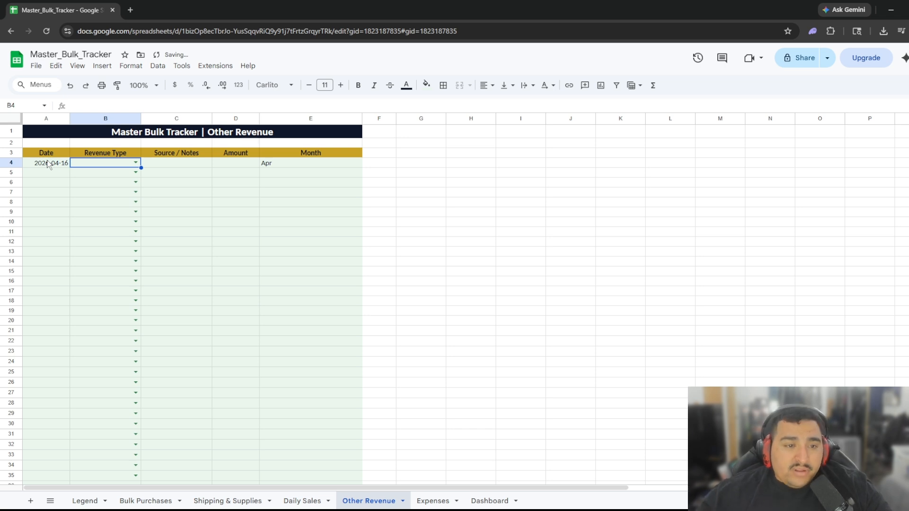
pyautogui.click(135, 162)
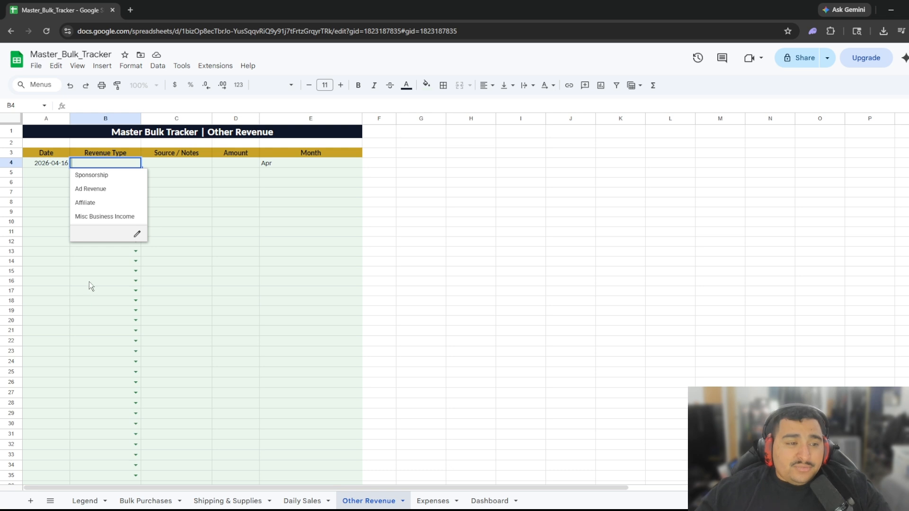
pyautogui.click(100, 176)
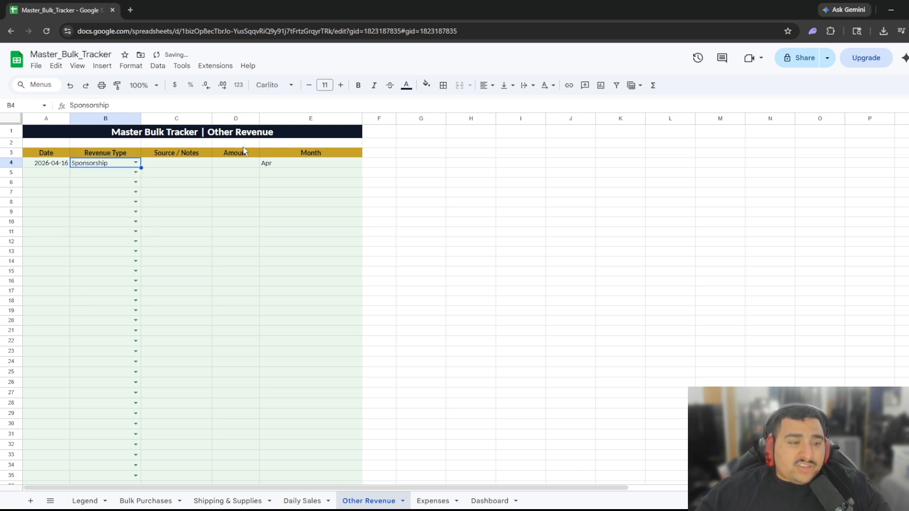
# Record 'Youtube Ad REV' as the source and 350 as the amount in row 4.
pyautogui.click(182, 154)
pyautogui.click(179, 165)
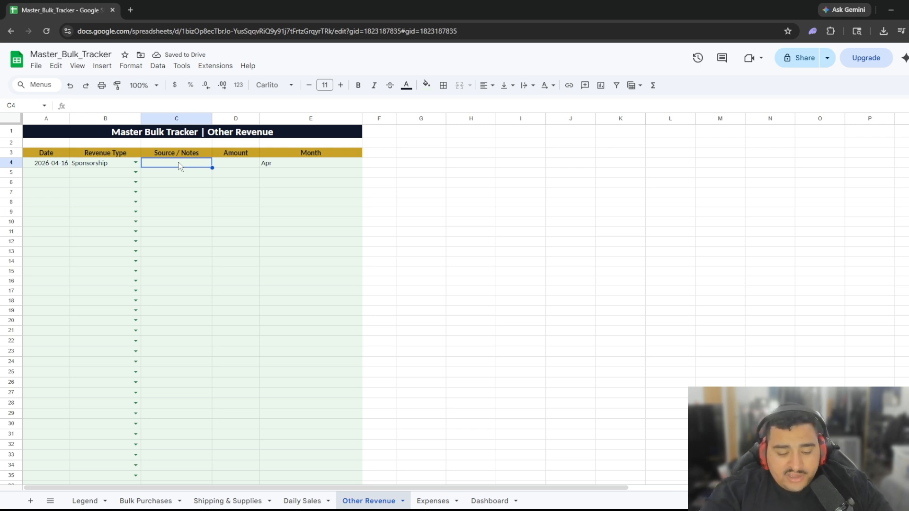
pyautogui.write('Youtube ')
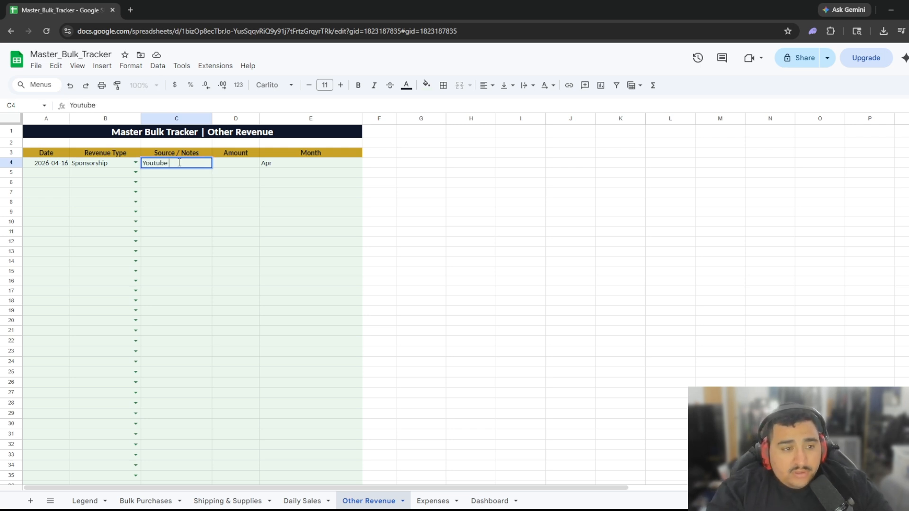
pyautogui.write('Ad REV')
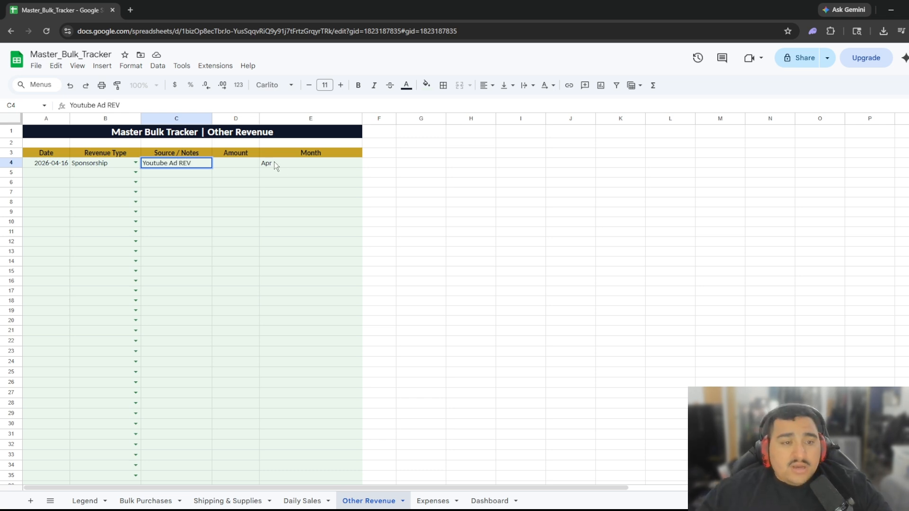
pyautogui.click(232, 163)
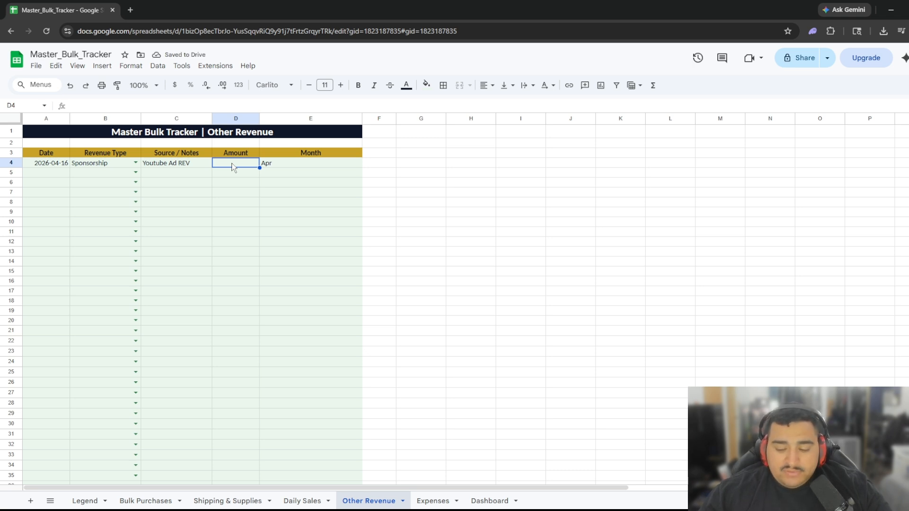
pyautogui.doubleClick(232, 163)
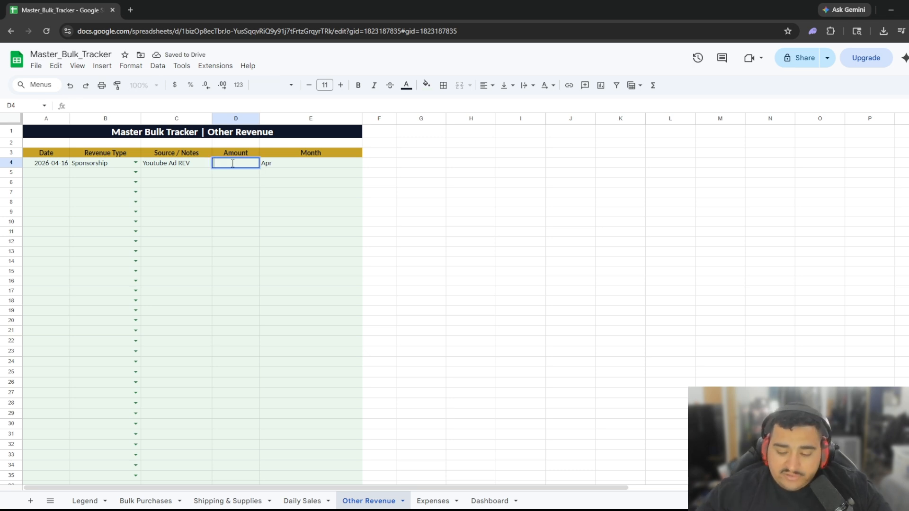
pyautogui.write('350')
pyautogui.click(327, 222)
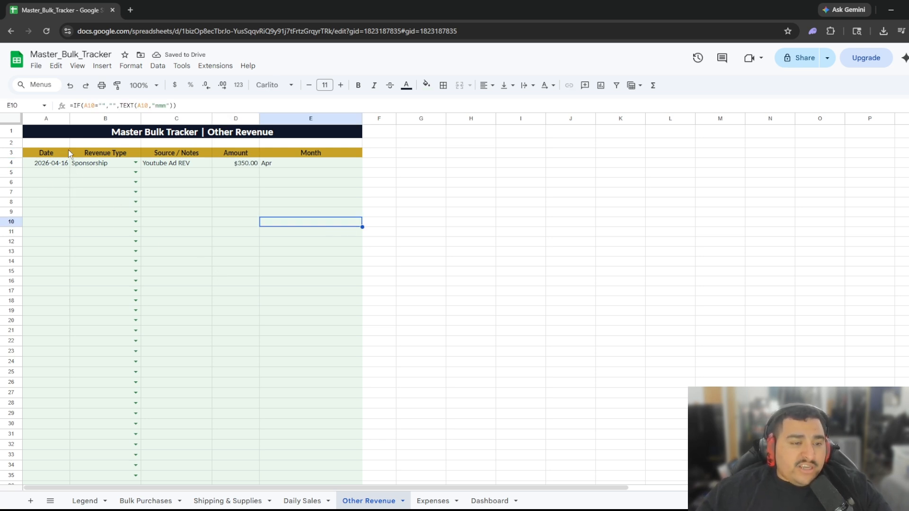
# Start row 5 of Other Revenue with the date 2026-12-14.
pyautogui.click(43, 171)
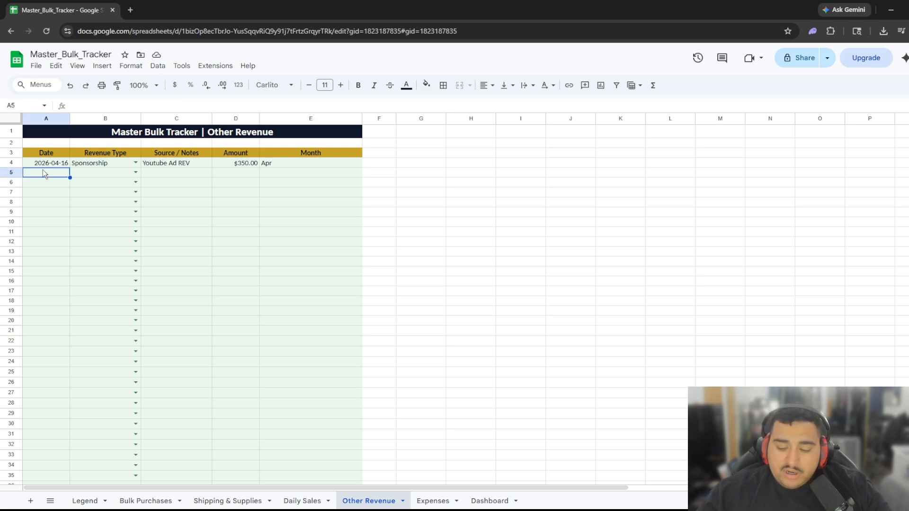
pyautogui.write('2026')
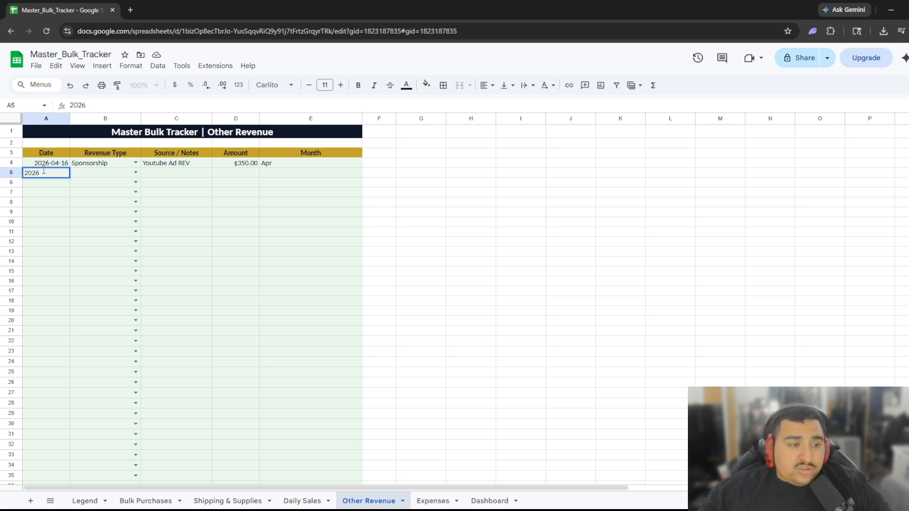
pyautogui.write('-')
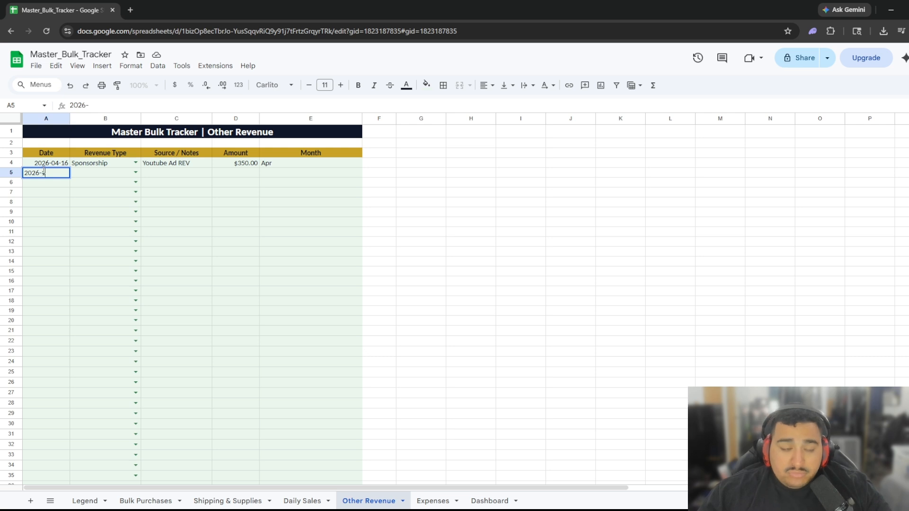
pyautogui.write('12-14')
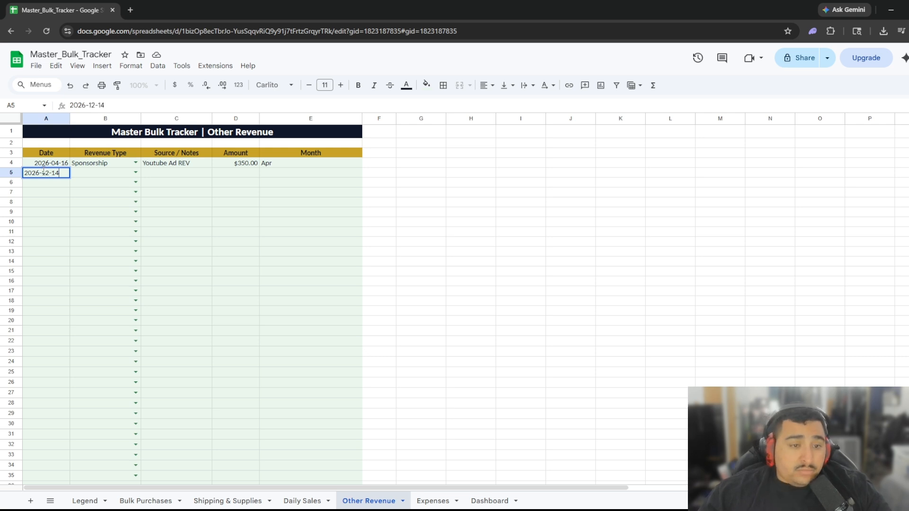
pyautogui.press('Tab')
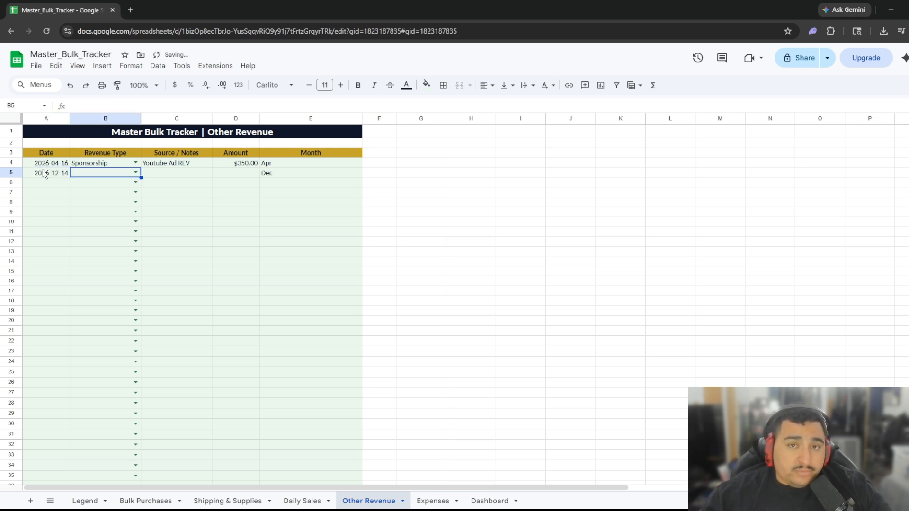
pyautogui.scroll(-10, 203, 303)
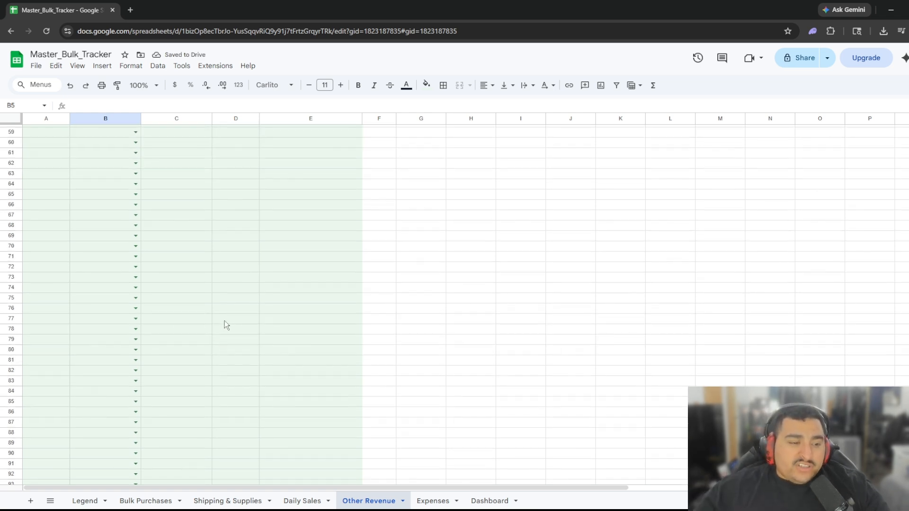
pyautogui.scroll(10, 282, 324)
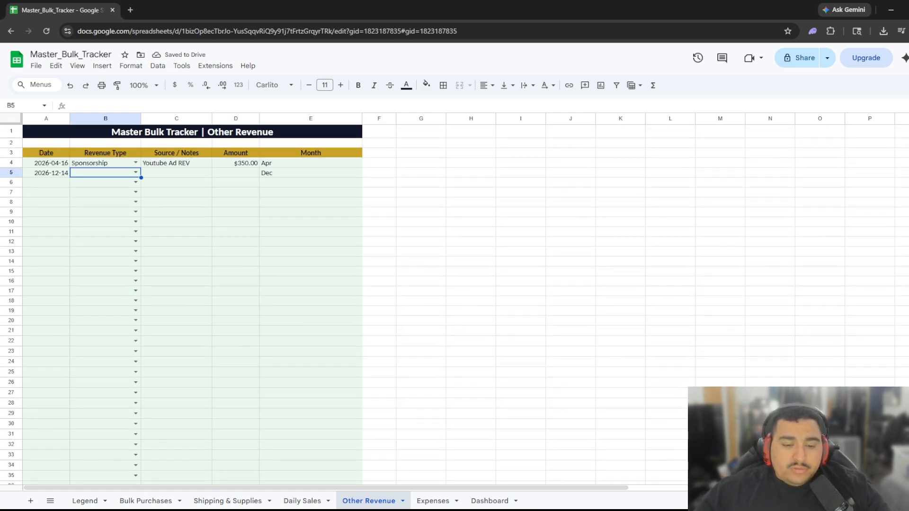
pyautogui.click(434, 501)
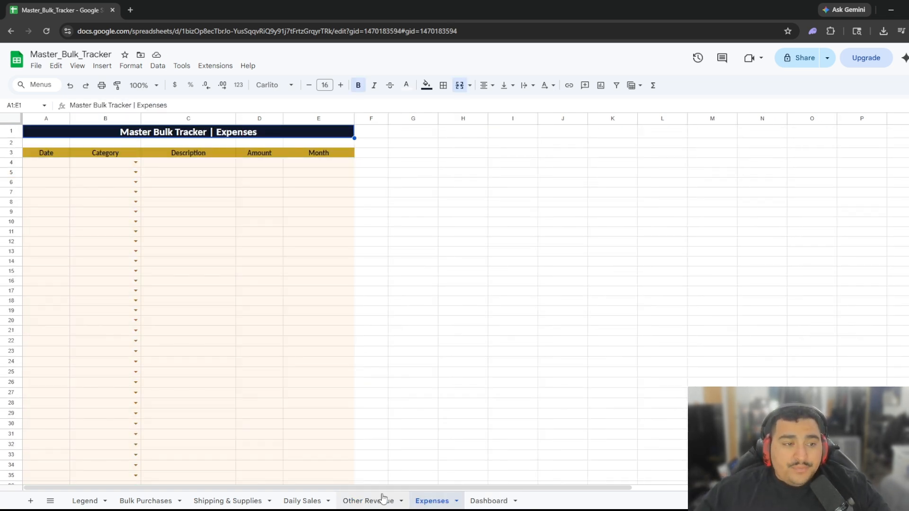
# Fill Expenses row 4 with 04/16/2026, Equipment, 'printer' and 560.
pyautogui.click(50, 166)
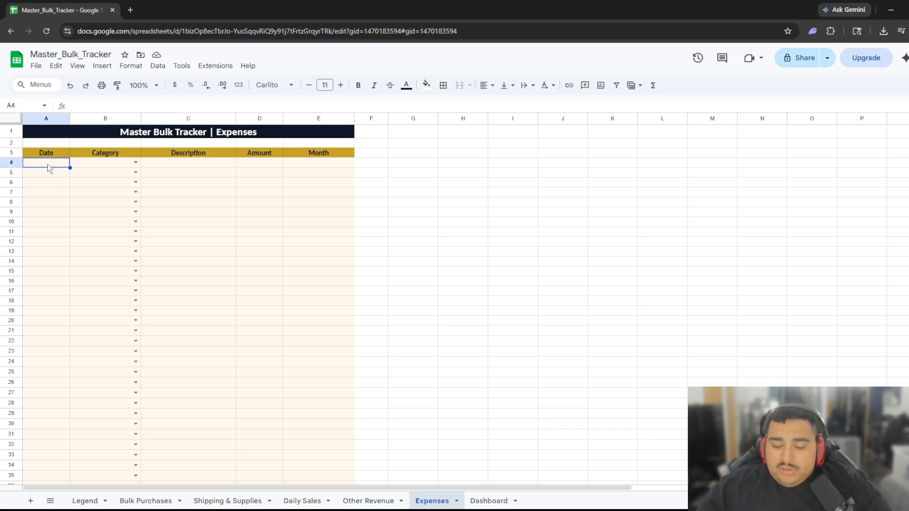
pyautogui.write('04/16/20')
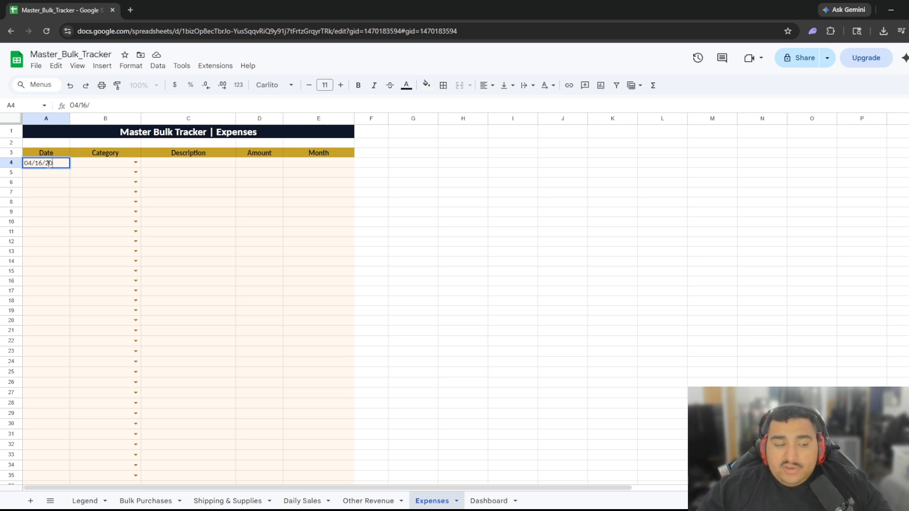
pyautogui.write('26')
pyautogui.press('Tab')
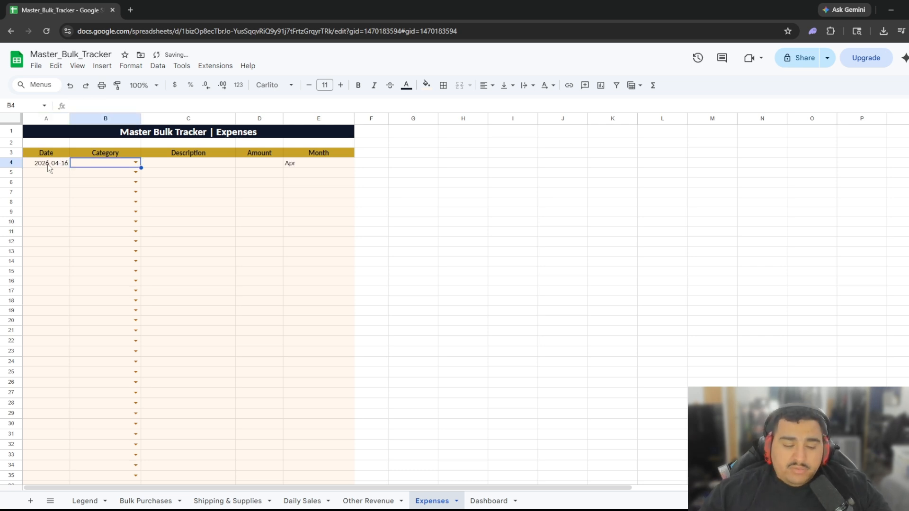
pyautogui.click(135, 163)
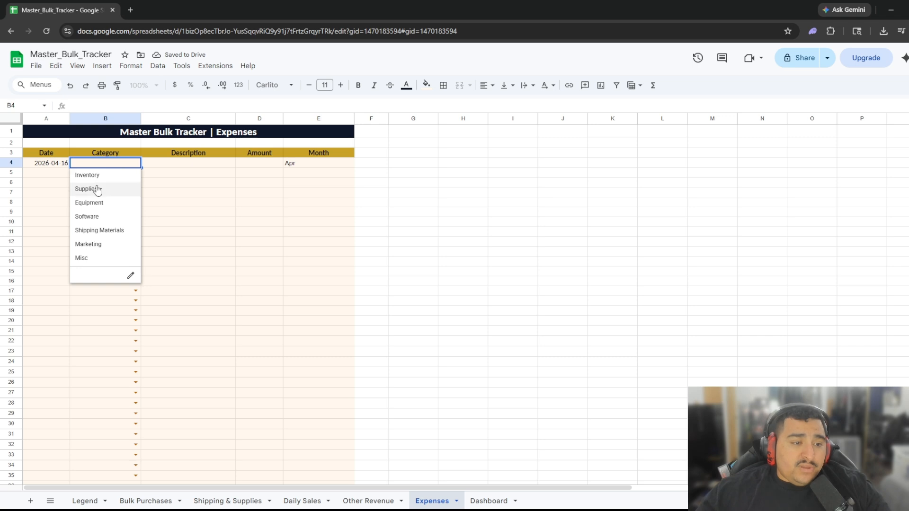
pyautogui.click(93, 204)
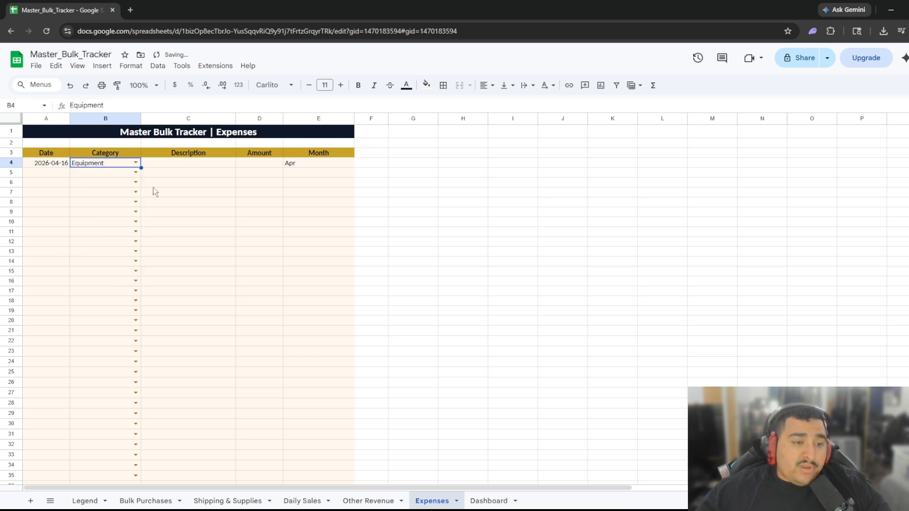
pyautogui.click(181, 168)
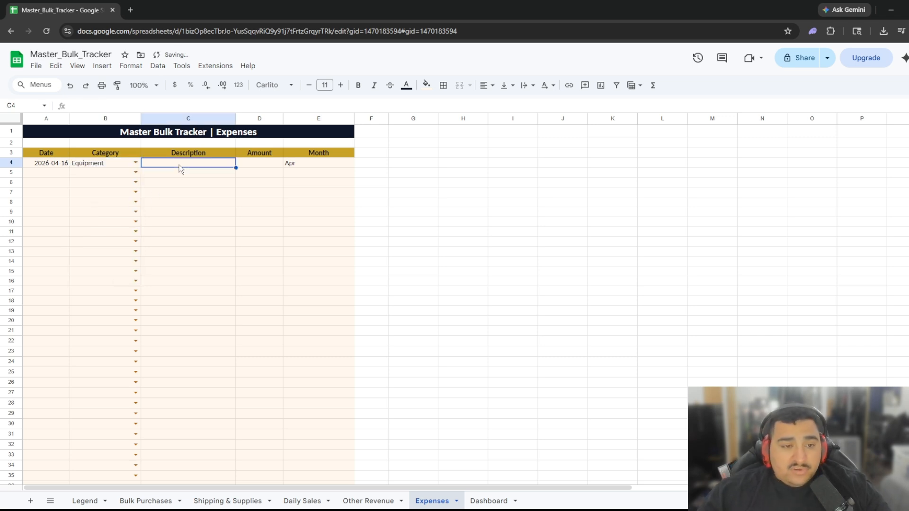
pyautogui.write('printer')
pyautogui.press('Tab')
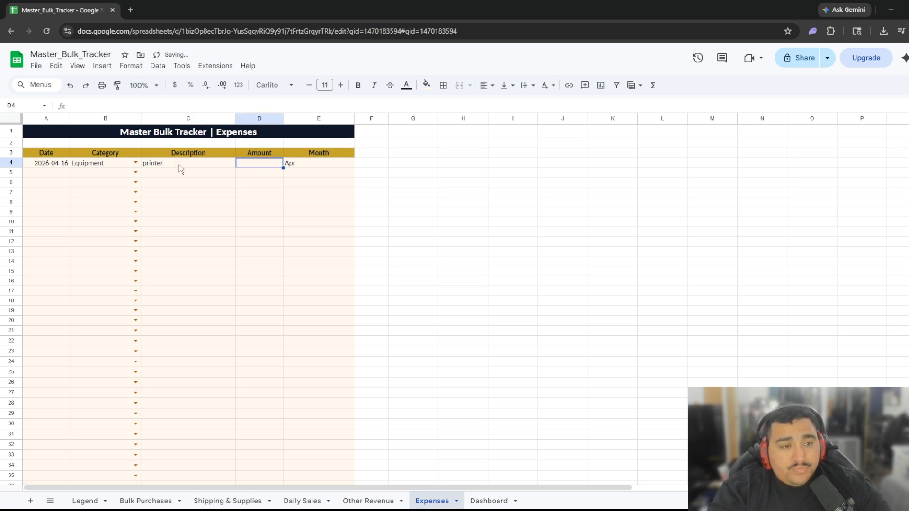
pyautogui.write('560')
pyautogui.press('Tab')
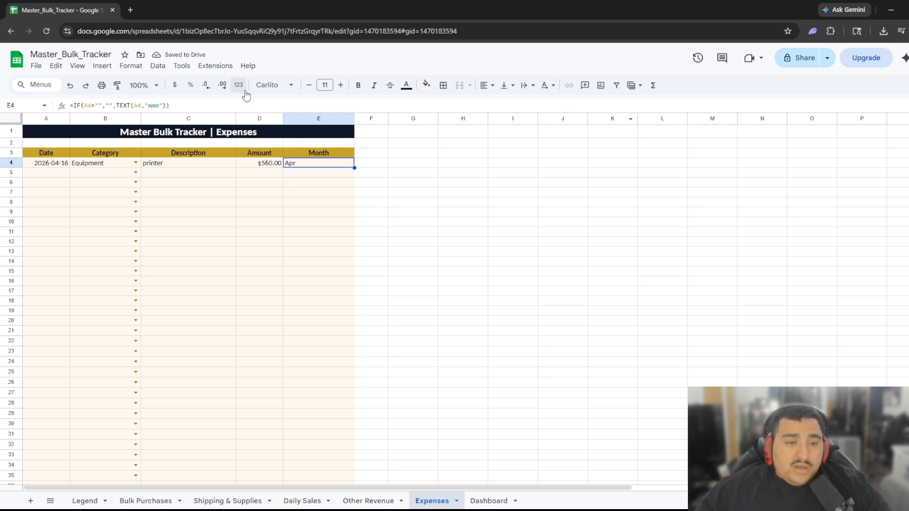
# Scroll through the Dashboard to review True Profit, break-even and the chart.
pyautogui.click(496, 504)
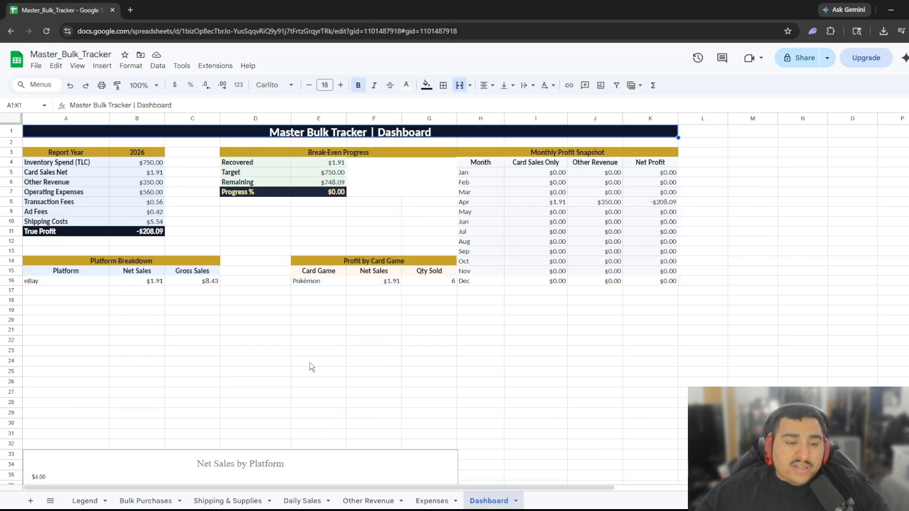
pyautogui.scroll(-10, 312, 350)
pyautogui.scroll(4, 360, 338)
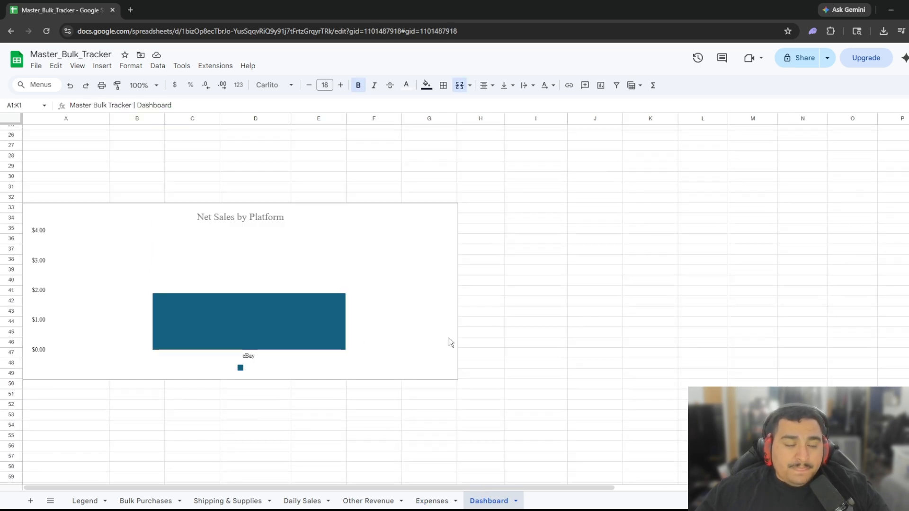
pyautogui.scroll(5, 449, 337)
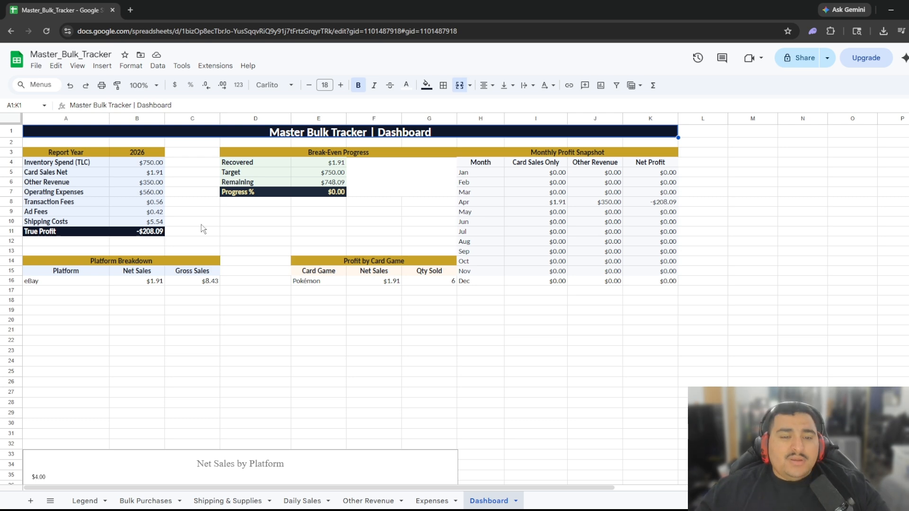
pyautogui.scroll(-3, 216, 209)
pyautogui.scroll(2, 158, 328)
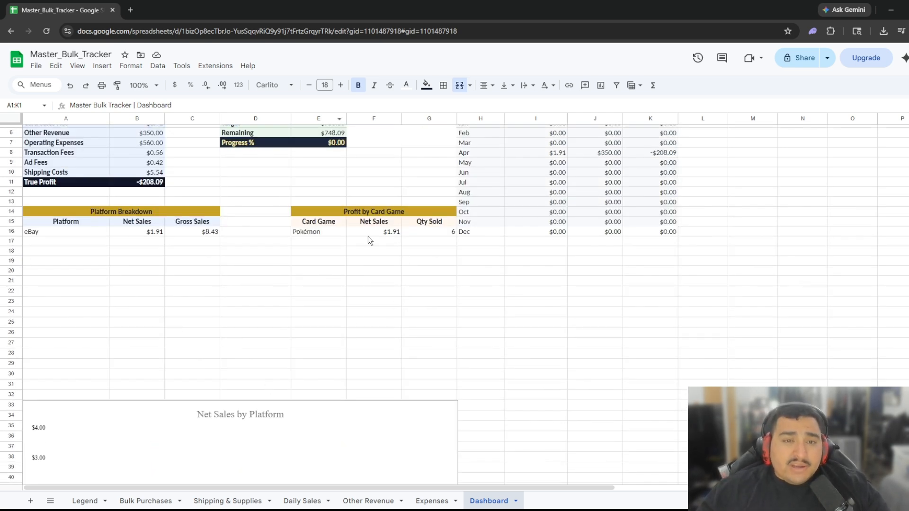
pyautogui.scroll(-2, 251, 269)
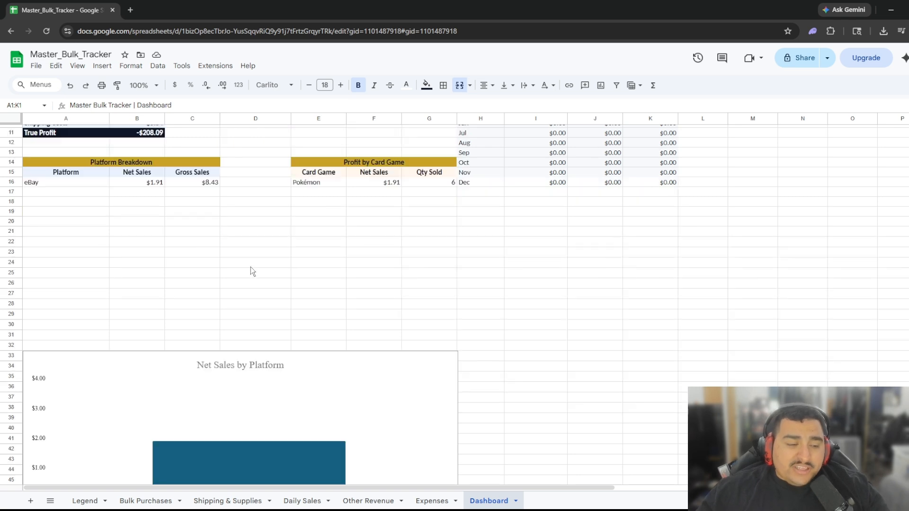
pyautogui.scroll(2, 265, 274)
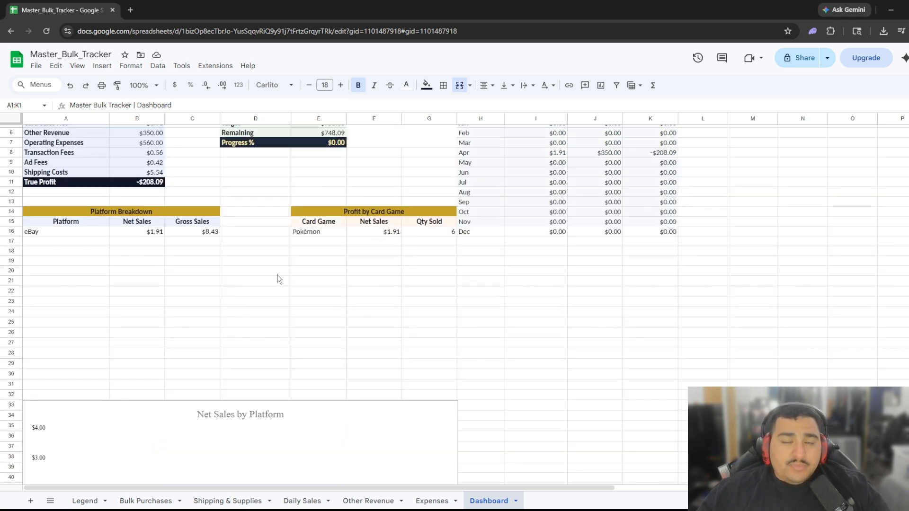
pyautogui.scroll(-2, 391, 246)
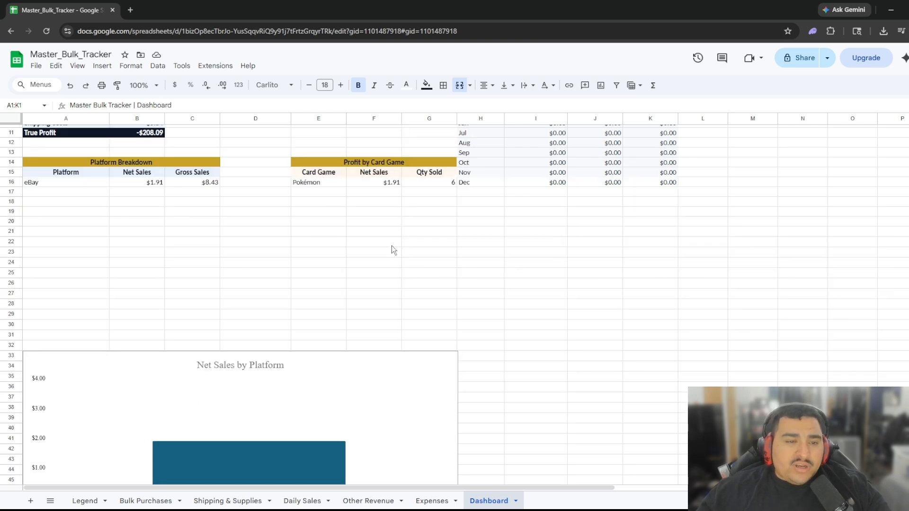
pyautogui.scroll(4, 238, 320)
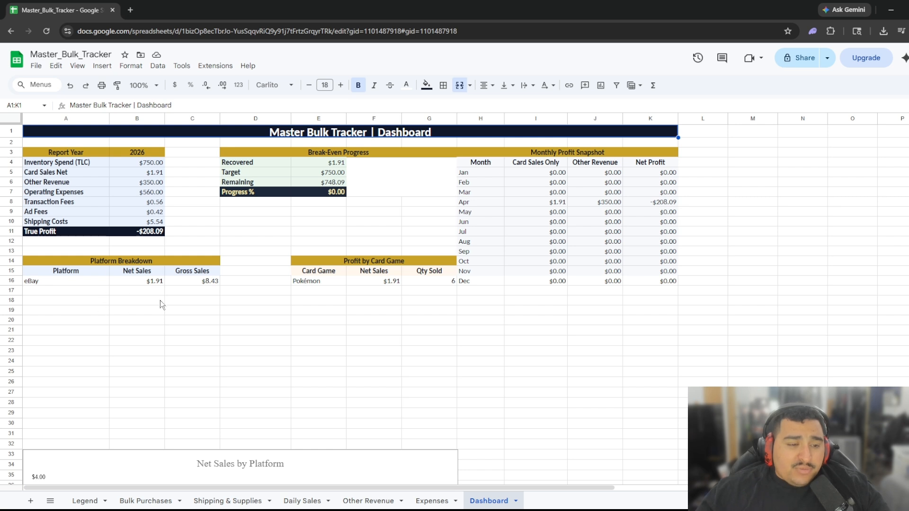
# Start Daily Sales row 5 dated 2026-05-14 for a TCGplayer Pokémon sale.
pyautogui.click(295, 500)
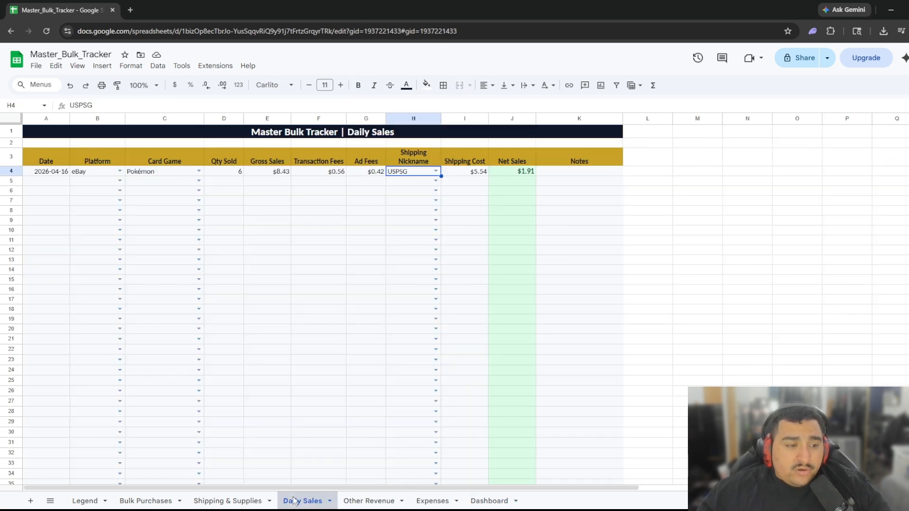
pyautogui.click(44, 181)
pyautogui.write('202')
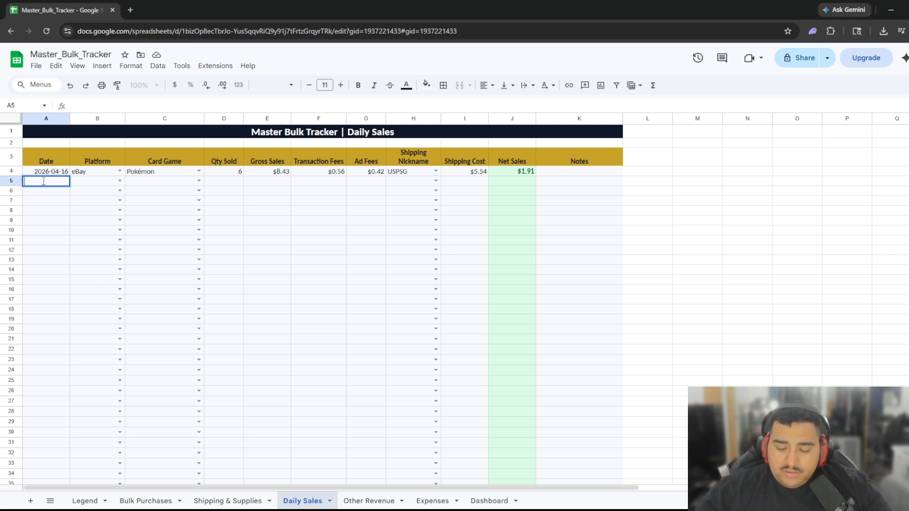
pyautogui.write('6-05-14')
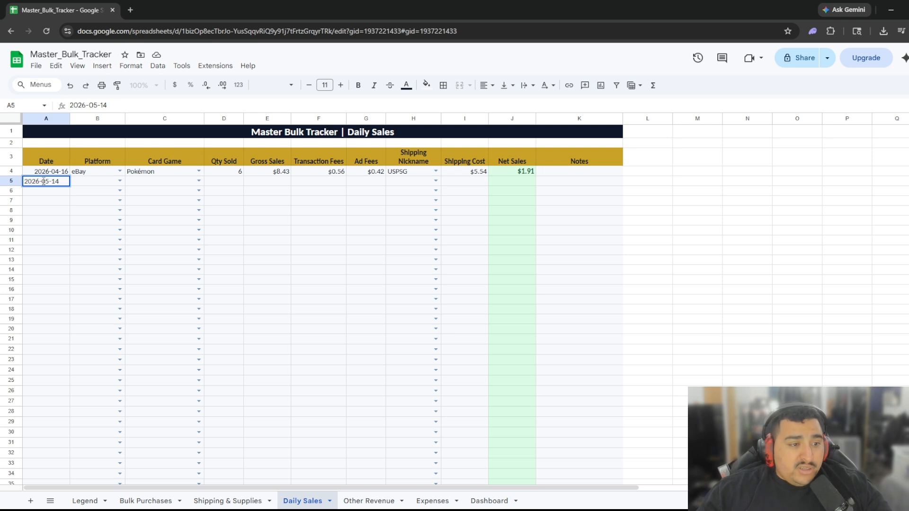
pyautogui.press('Tab')
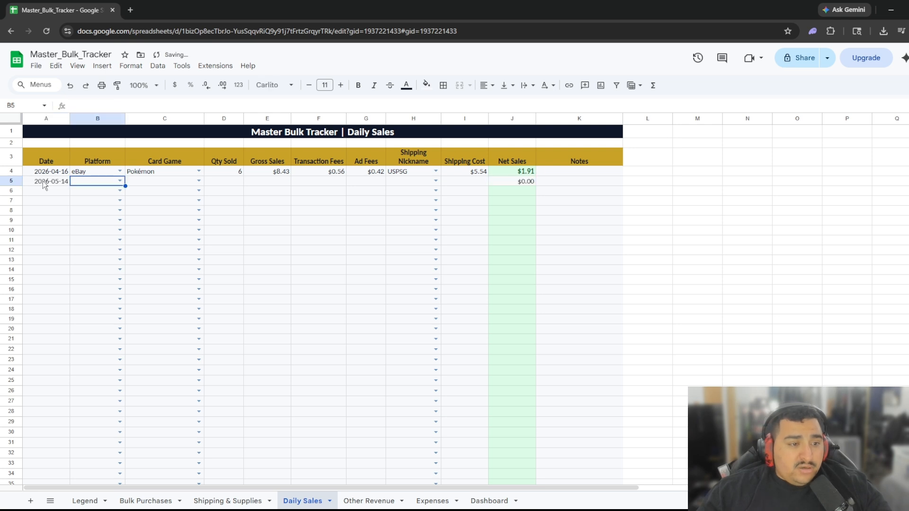
pyautogui.click(121, 181)
pyautogui.click(92, 207)
pyautogui.click(176, 186)
pyautogui.click(199, 181)
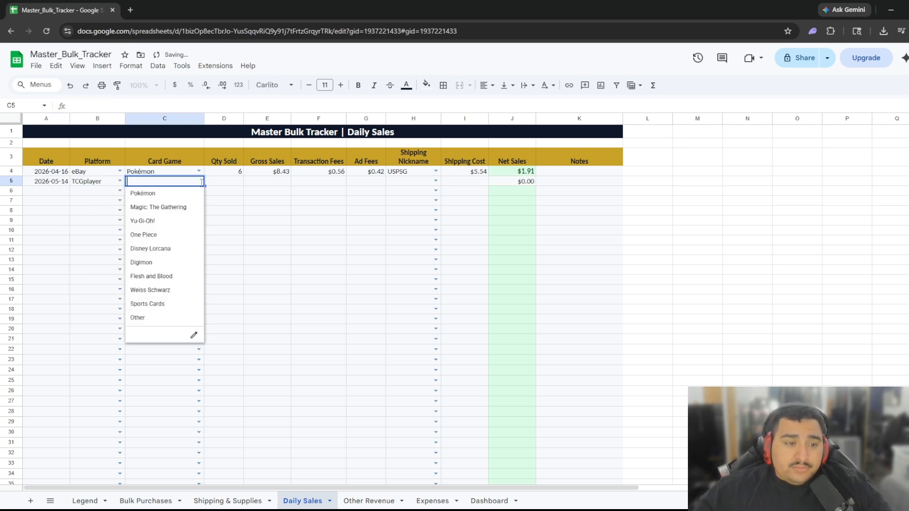
pyautogui.click(166, 193)
# Enter quantity 2, $9.99 gross, $1.45 transaction fee, $2.22 ad fee and SWE shipping.
pyautogui.click(235, 185)
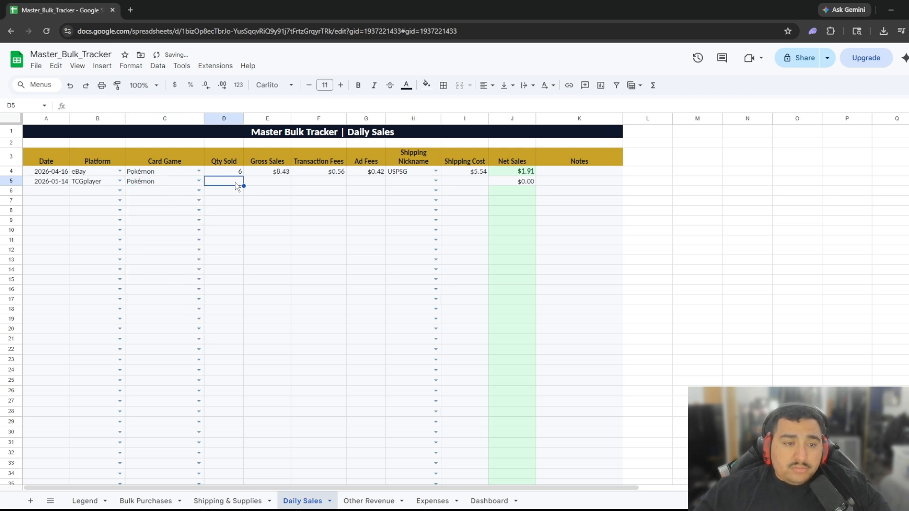
pyautogui.write('2')
pyautogui.press('Tab')
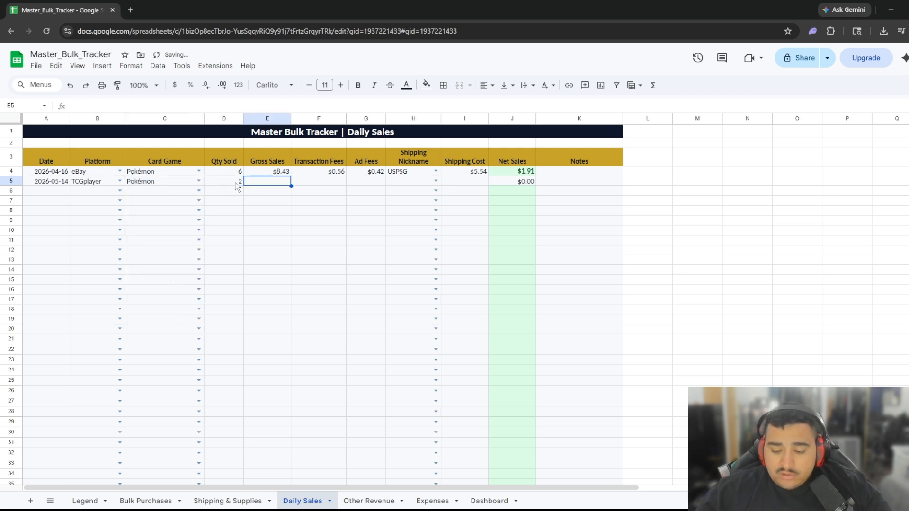
pyautogui.write('9.99')
pyautogui.press('Tab')
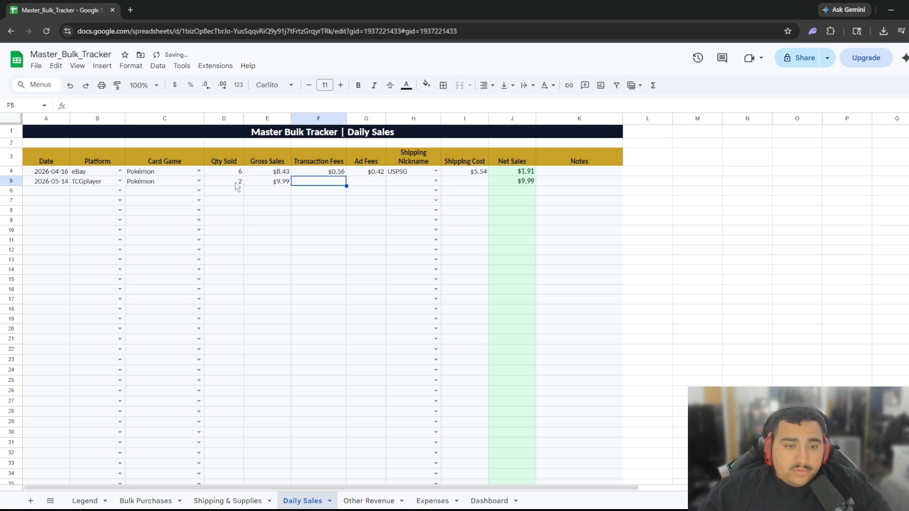
pyautogui.write('.')
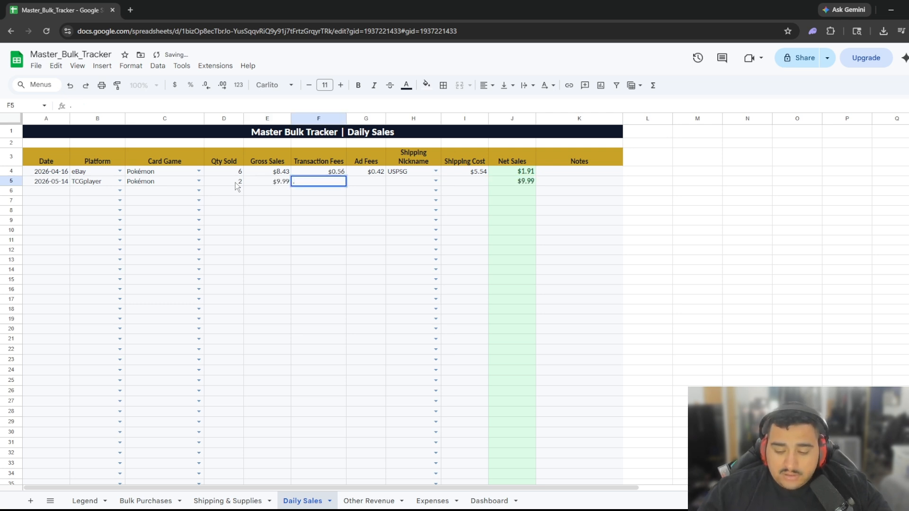
pyautogui.press('BackSpace')
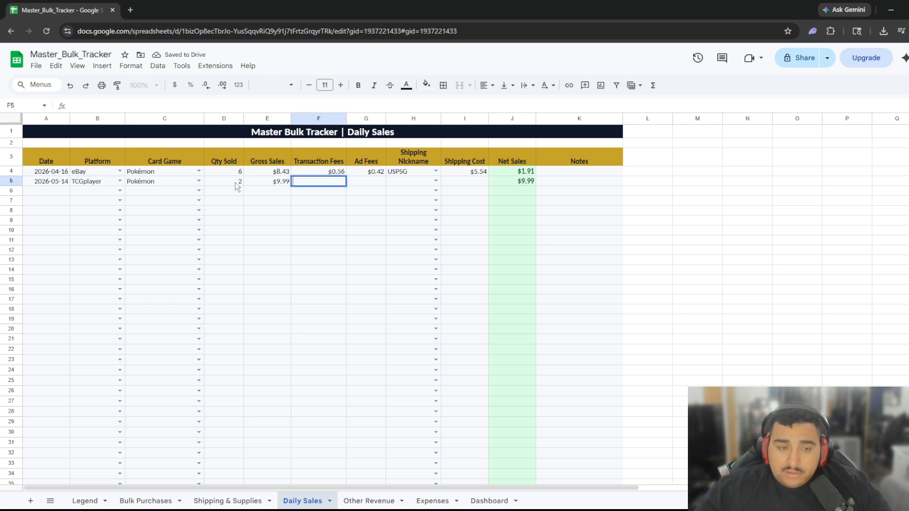
pyautogui.write('14')
pyautogui.press('BackSpace')
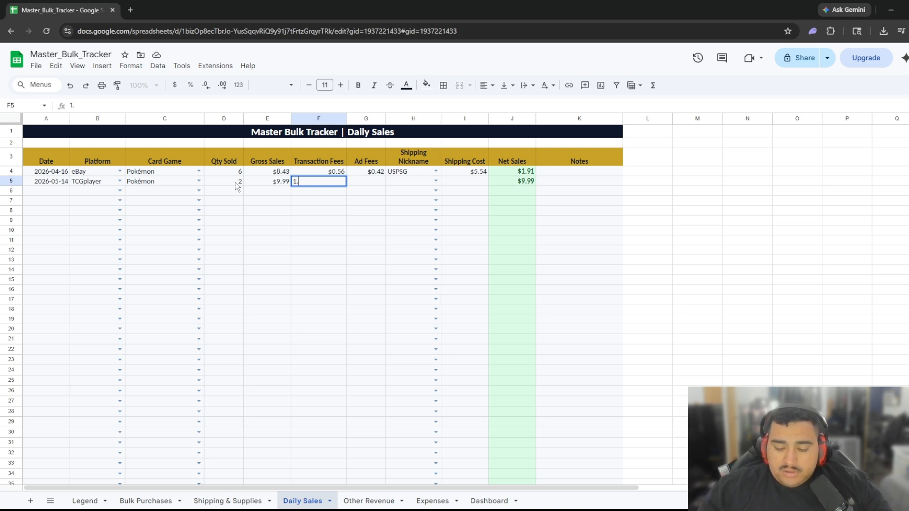
pyautogui.write('.45')
pyautogui.press('Tab')
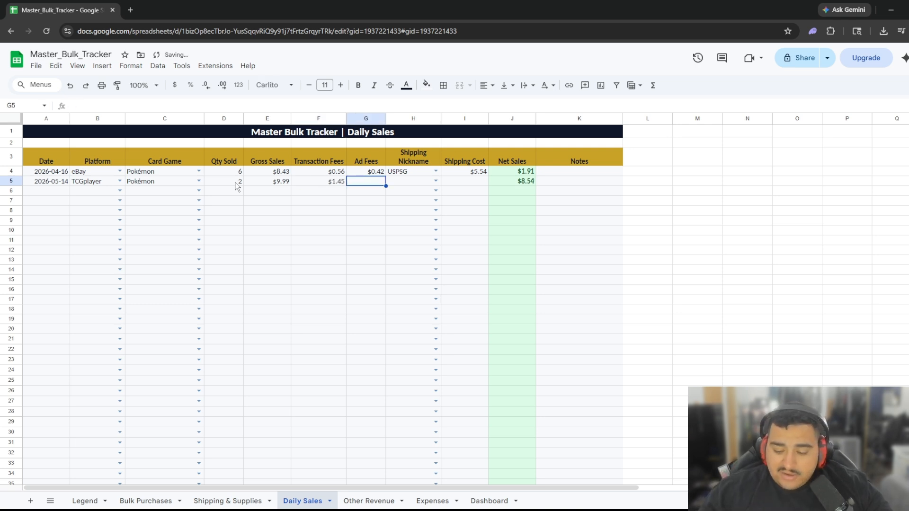
pyautogui.write('2.22')
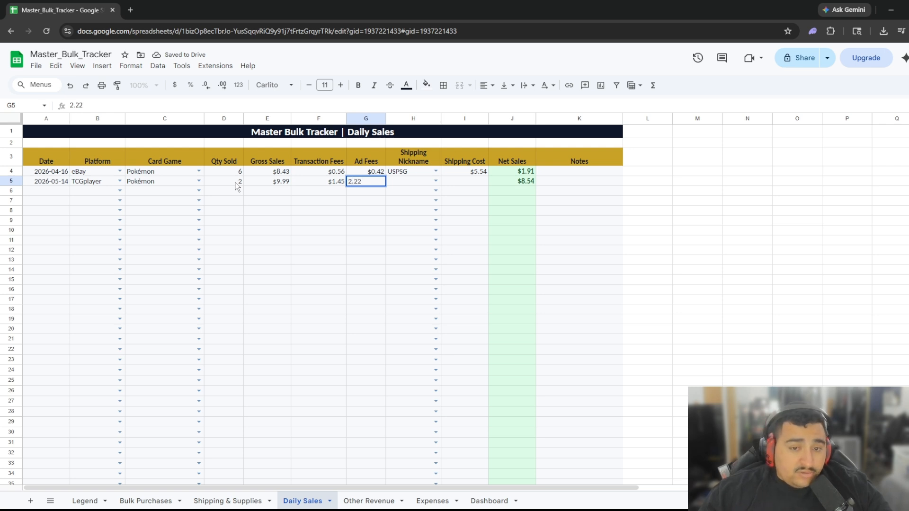
pyautogui.press('Tab')
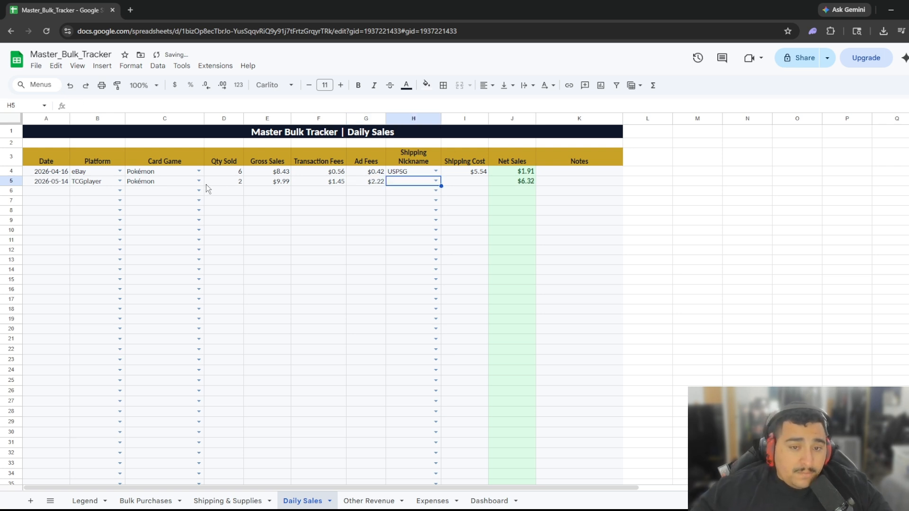
pyautogui.click(434, 182)
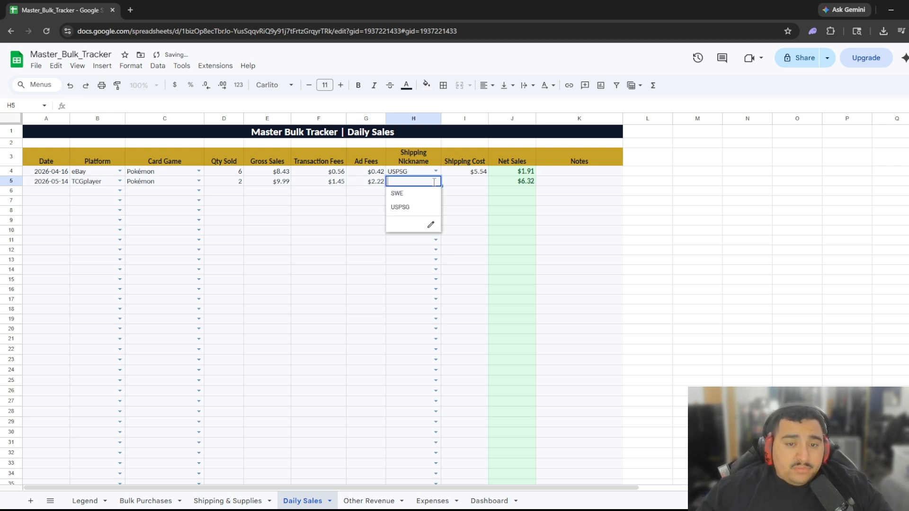
pyautogui.click(397, 195)
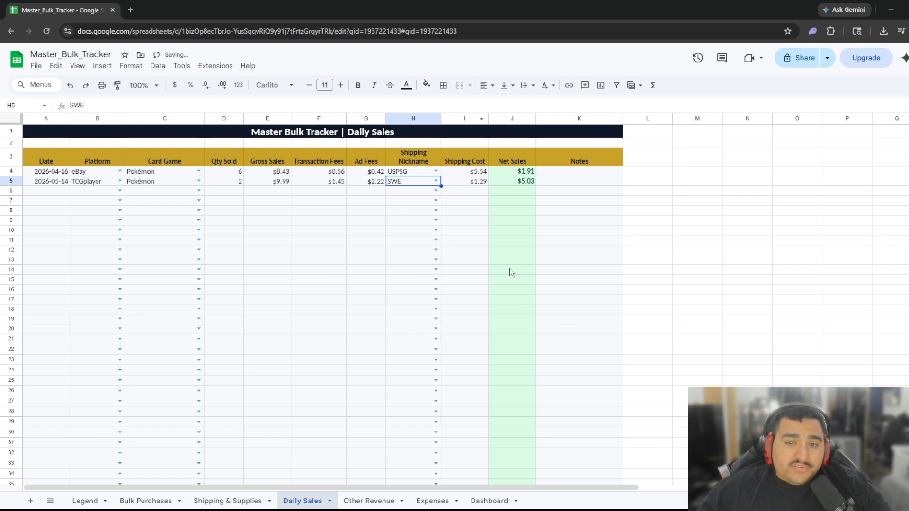
# Change row 5's card game from Pokémon to Magic: The Gathering and recheck the Dashboard.
pyautogui.click(486, 503)
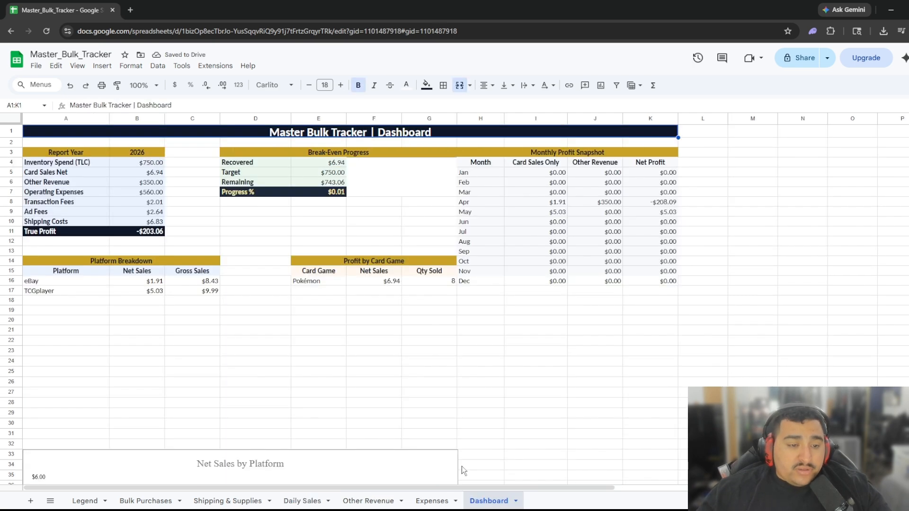
pyautogui.scroll(-2, 462, 436)
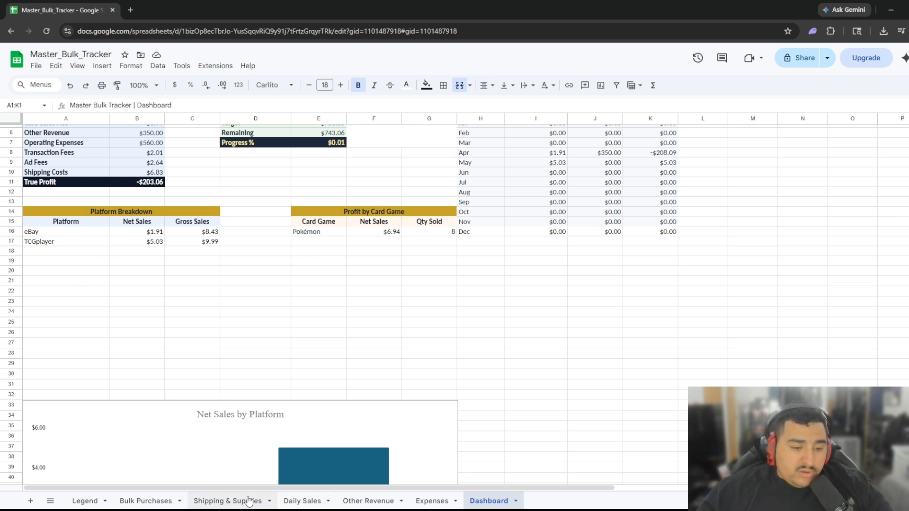
pyautogui.click(301, 501)
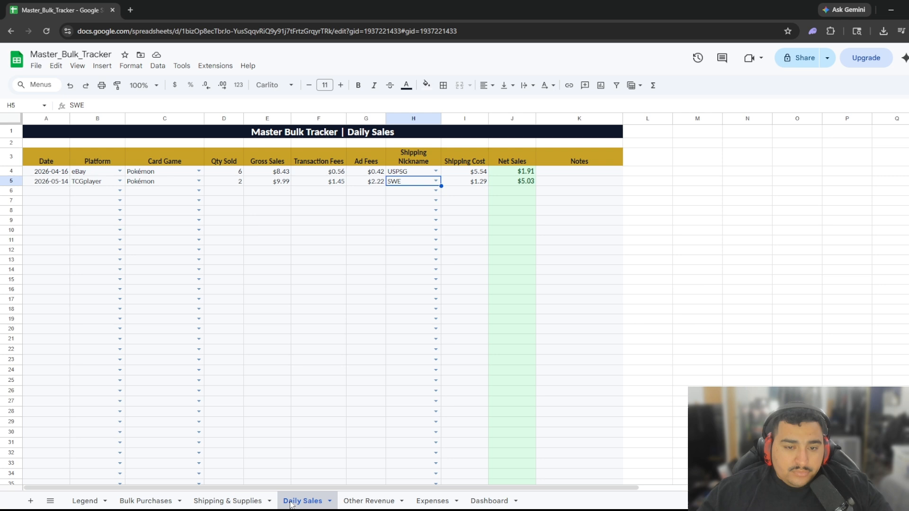
pyautogui.click(199, 183)
pyautogui.click(156, 207)
pyautogui.click(279, 314)
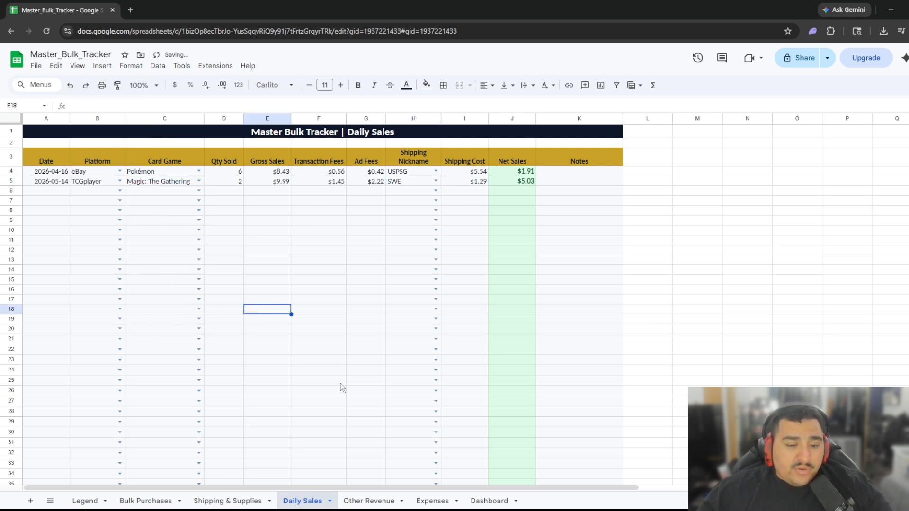
pyautogui.click(489, 501)
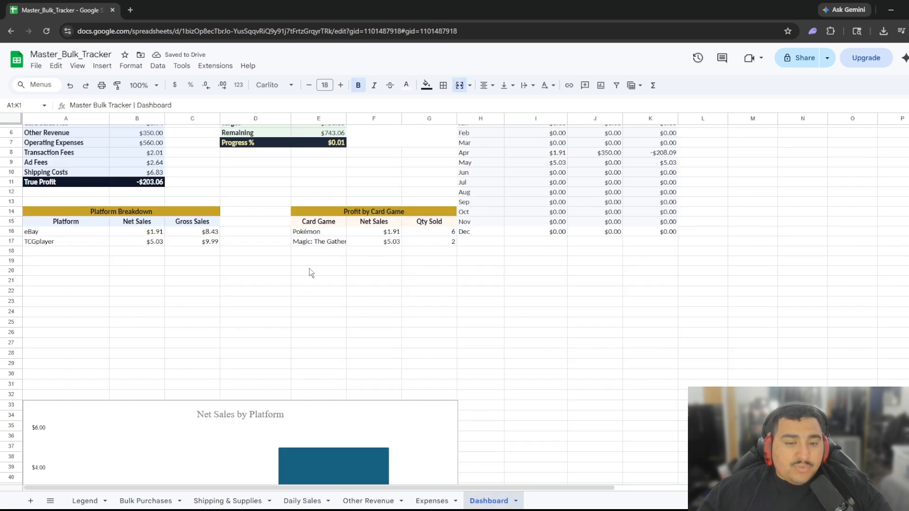
pyautogui.scroll(2, 322, 239)
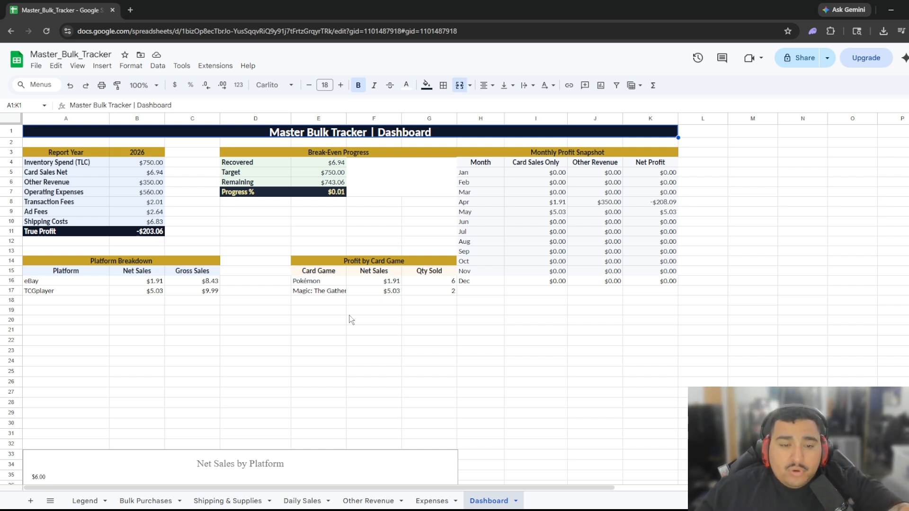
pyautogui.click(85, 500)
pyautogui.click(137, 502)
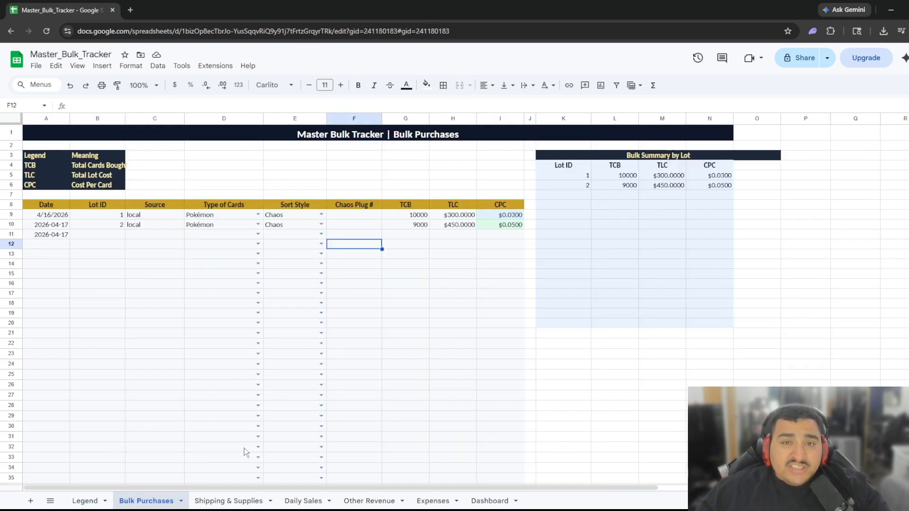
pyautogui.click(487, 501)
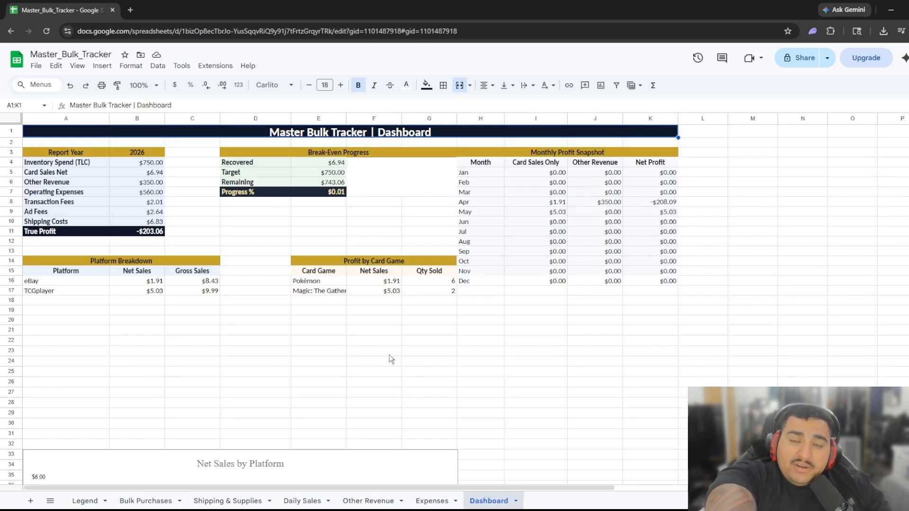